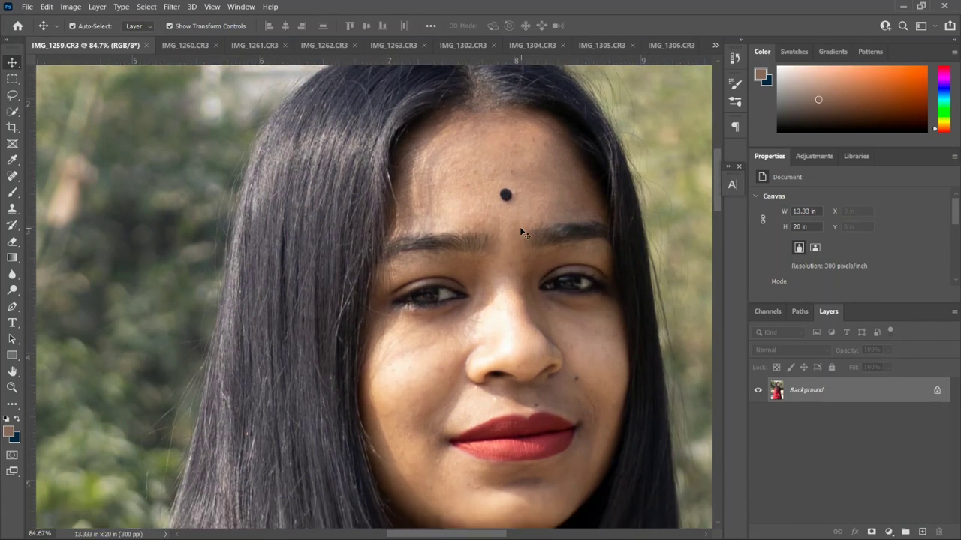
Examine the portrait from a close-up of the face out to the full figure
{"action": "key", "text": "z"}
{"action": "left_click_drag", "start_coordinate": [559, 359], "coordinate": [529, 316]}
{"action": "key", "text": "v"}
{"action": "scroll", "coordinate": [529, 316], "scroll_direction": "down", "scroll_amount": 2}
{"action": "key", "text": "z"}
{"action": "left_click_drag", "start_coordinate": [593, 357], "coordinate": [475, 535]}
{"action": "key", "text": "v"}
{"action": "scroll", "coordinate": [451, 420], "scroll_direction": "down", "scroll_amount": 1}
{"action": "key", "text": "z"}
{"action": "left_click_drag", "start_coordinate": [458, 420], "coordinate": [446, 420]}
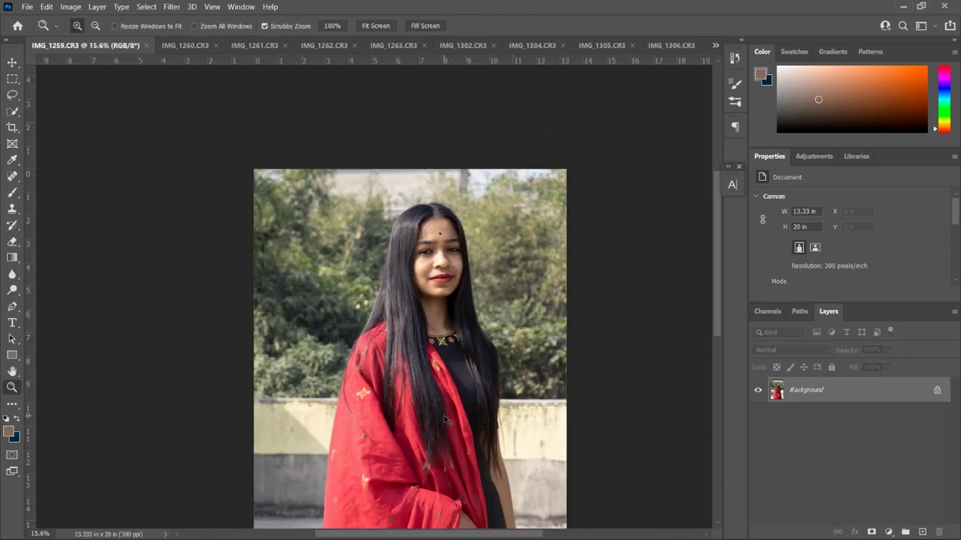
{"action": "scroll", "coordinate": [445, 420], "scroll_direction": "down", "scroll_amount": 2}
{"action": "left_click", "coordinate": [446, 420]}
{"action": "key", "text": "v"}
{"action": "key", "text": "z"}
{"action": "left_click_drag", "start_coordinate": [444, 416], "coordinate": [440, 415]}
{"action": "key", "text": "v"}
{"action": "scroll", "coordinate": [439, 405], "scroll_direction": "down", "scroll_amount": 1}
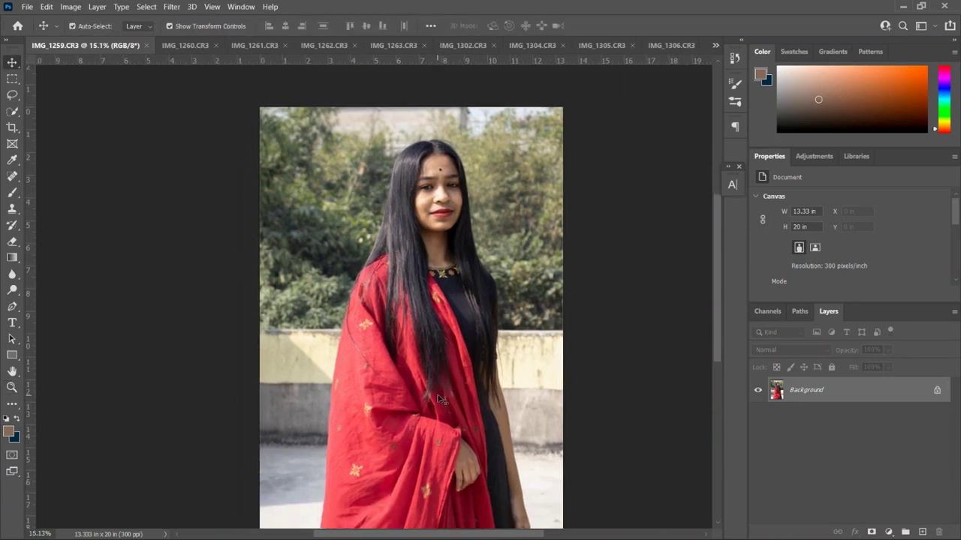
{"action": "scroll", "coordinate": [438, 397], "scroll_direction": "down", "scroll_amount": 3}
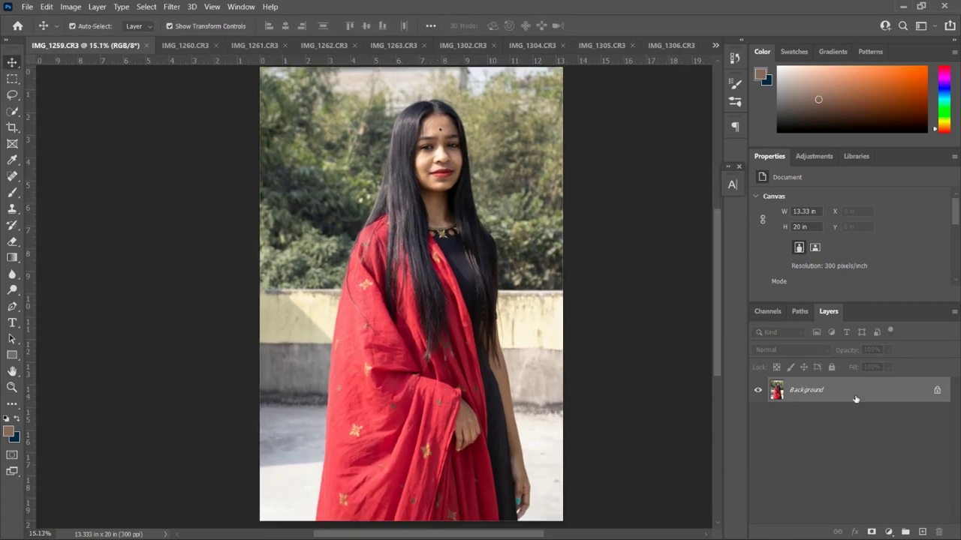
Duplicate the Background layer and add a Levels adjustment layer above the copy
{"action": "left_click_drag", "start_coordinate": [883, 397], "coordinate": [922, 531]}
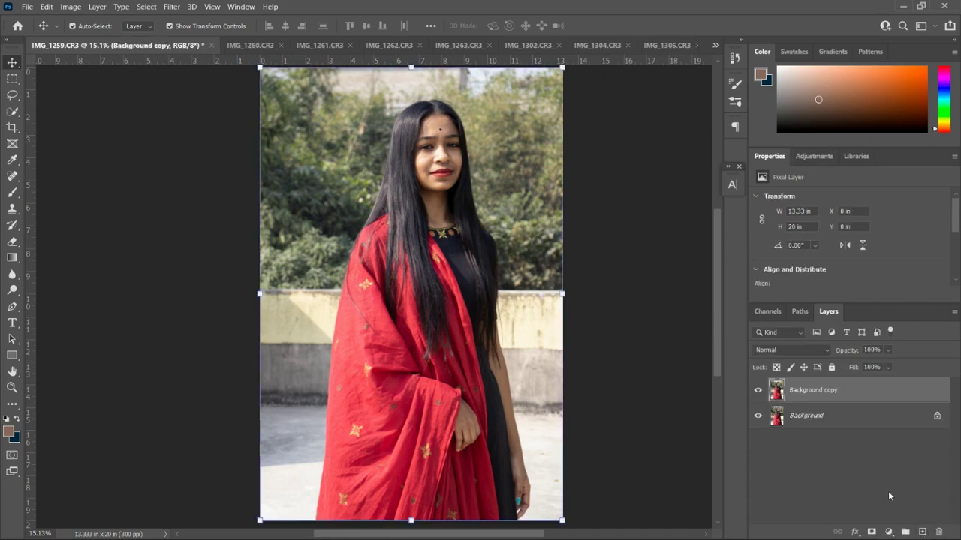
{"action": "left_click", "coordinate": [887, 532]}
{"action": "left_click", "coordinate": [878, 363]}
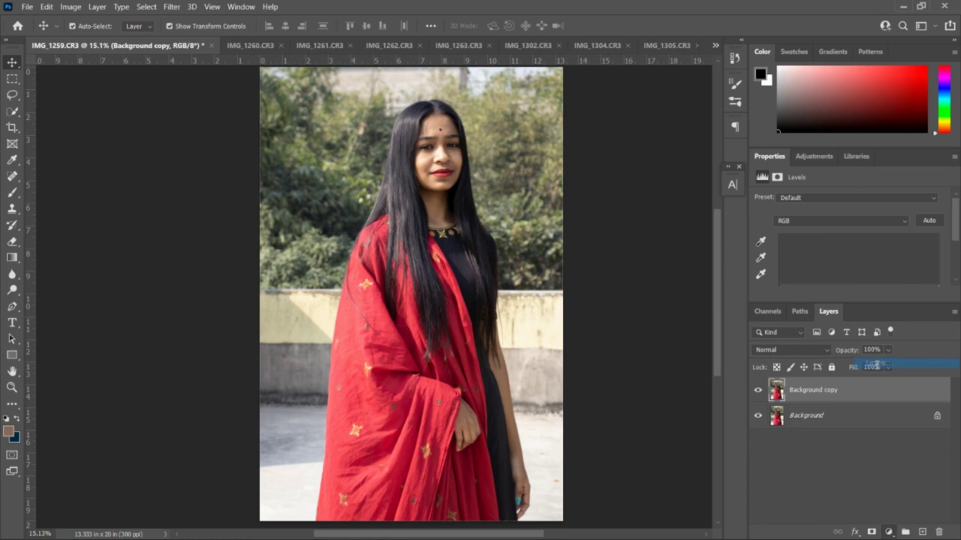
Raise the Levels black point, set midtones to 1.18 and the white point to 253, and compare the image with and without the adjustment
{"action": "scroll", "coordinate": [814, 264], "scroll_direction": "down", "scroll_amount": 2}
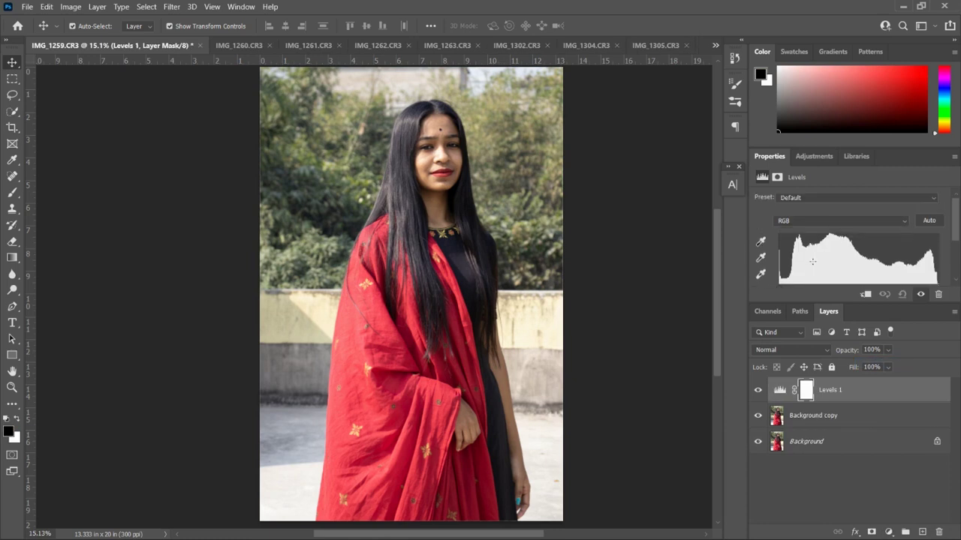
{"action": "left_click_drag", "start_coordinate": [780, 260], "coordinate": [785, 260]}
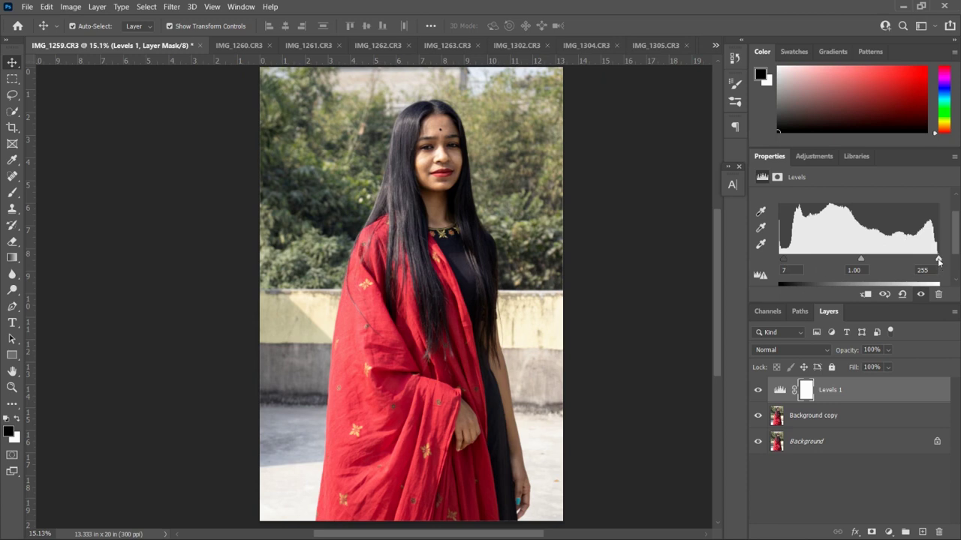
{"action": "left_click_drag", "start_coordinate": [937, 261], "coordinate": [938, 261]}
{"action": "left_click_drag", "start_coordinate": [861, 260], "coordinate": [856, 260]}
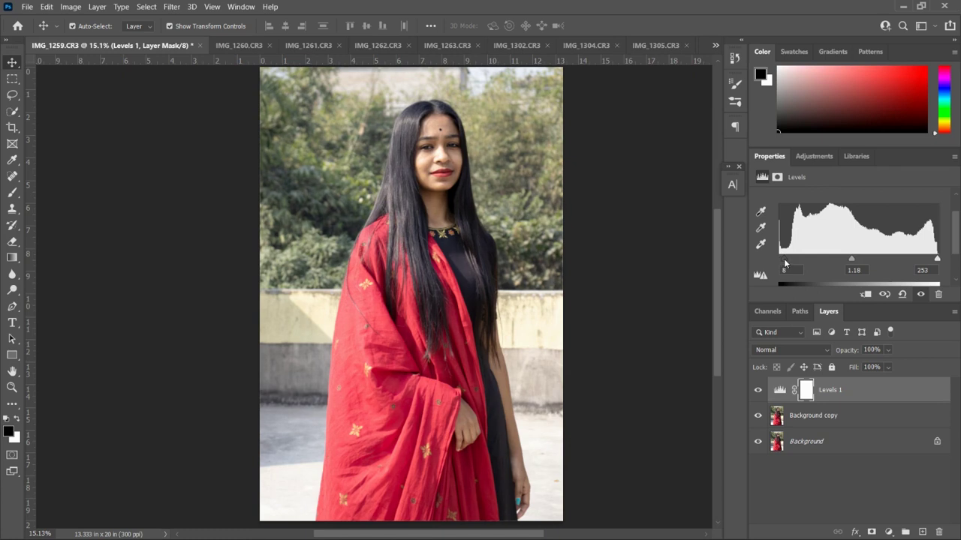
{"action": "left_click_drag", "start_coordinate": [785, 263], "coordinate": [788, 263]}
{"action": "left_click", "coordinate": [759, 390]}
{"action": "left_click", "coordinate": [759, 390]}
{"action": "left_click", "coordinate": [759, 390]}
{"action": "left_click", "coordinate": [759, 390]}
Merge the Levels adjustment layer with the Background copy into one layer
{"action": "left_click", "coordinate": [841, 416]}
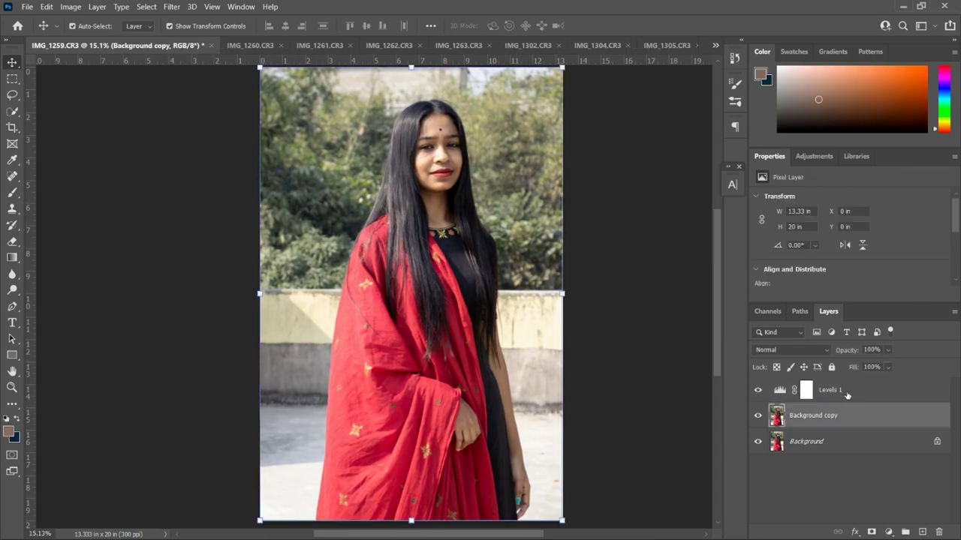
{"action": "left_click", "coordinate": [848, 392], "text": "shift"}
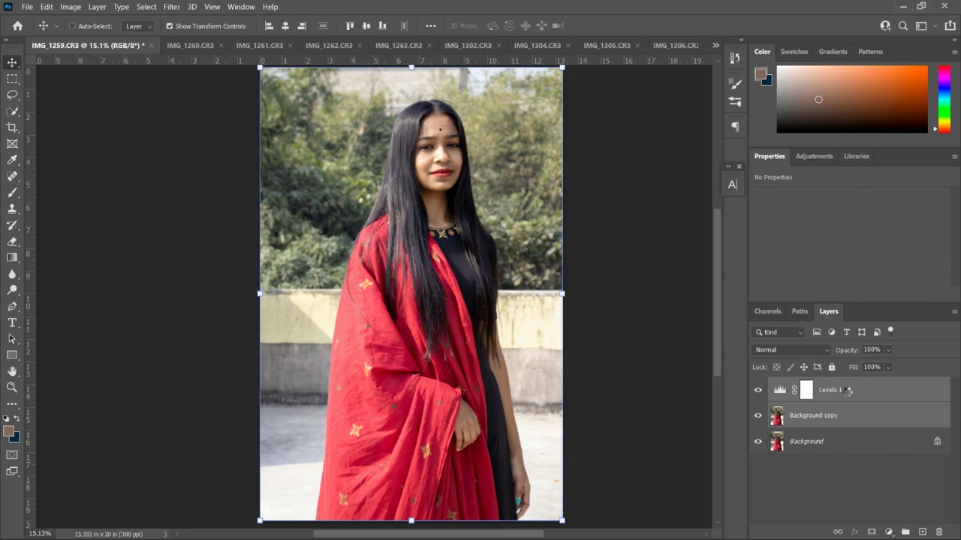
{"action": "key", "text": "ctrl+e"}
{"action": "left_click", "coordinate": [650, 333]}
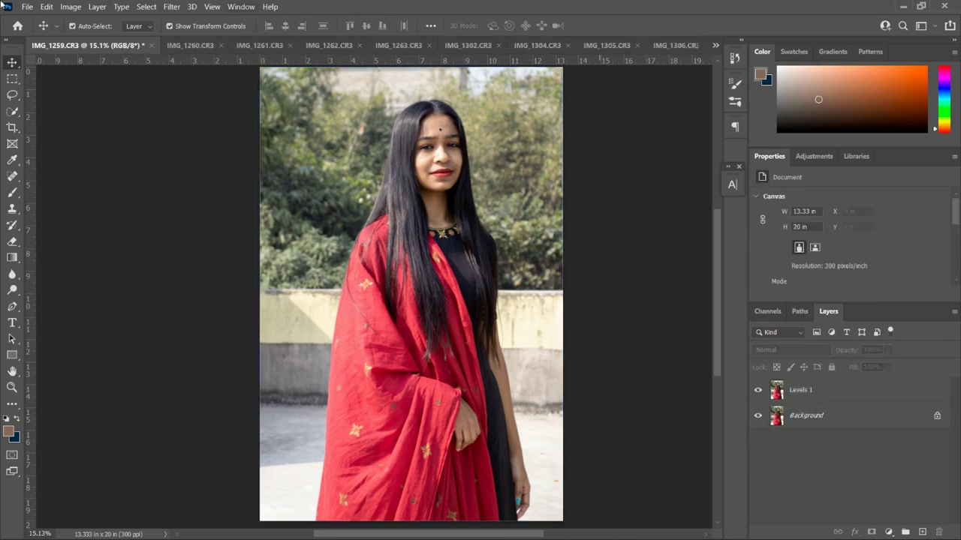
Open the merged Levels 1 layer in the Camera Raw Filter
{"action": "left_click", "coordinate": [808, 396]}
{"action": "left_click", "coordinate": [172, 7]}
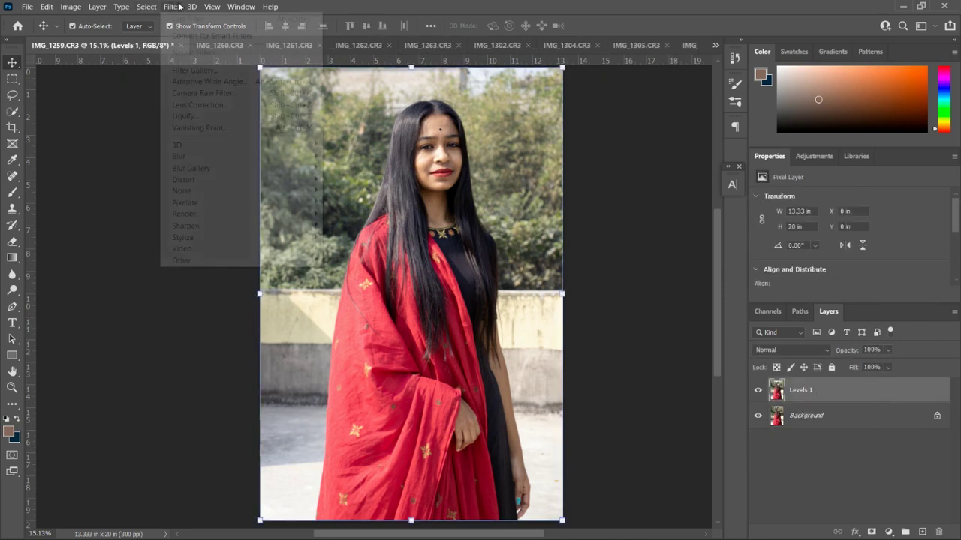
{"action": "left_click", "coordinate": [213, 93]}
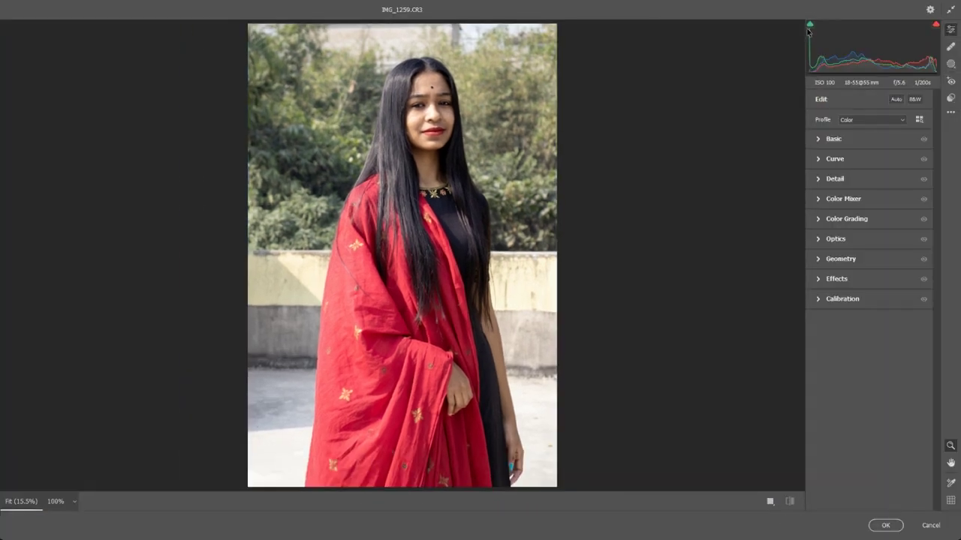
Reduce the highlights to -84 in the Basic adjustments and check the face up close
{"action": "left_click", "coordinate": [819, 141]}
{"action": "left_click", "coordinate": [824, 249]}
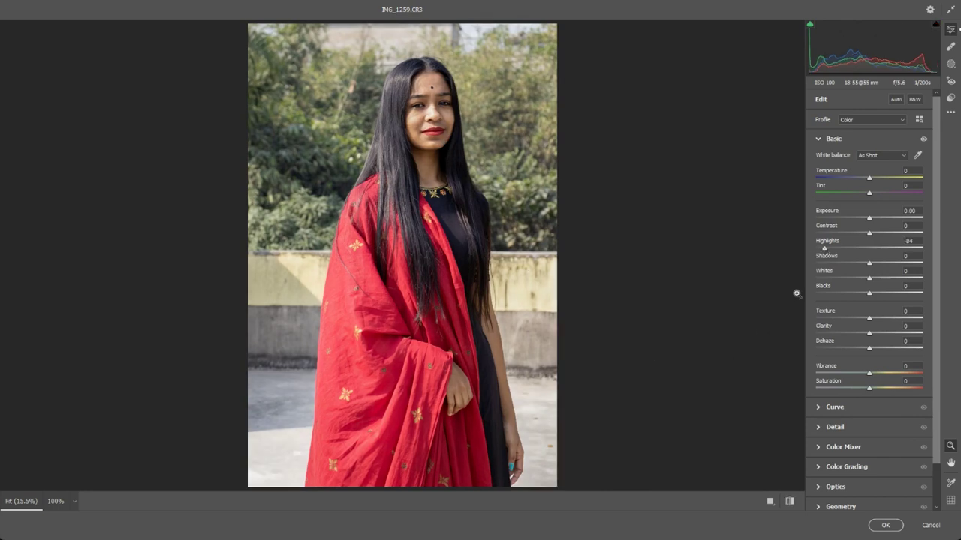
{"action": "left_click", "coordinate": [477, 119]}
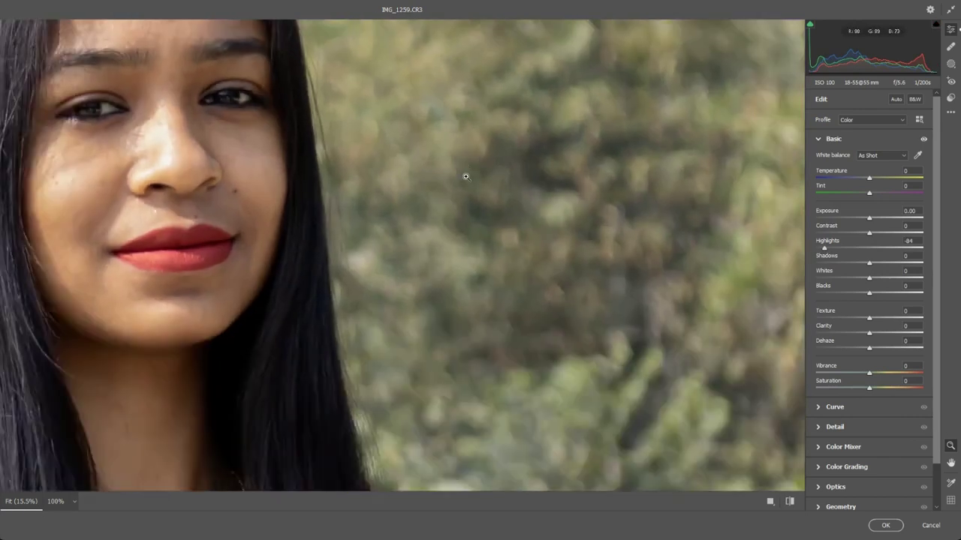
{"action": "left_click", "coordinate": [465, 176]}
{"action": "left_click", "coordinate": [438, 106]}
{"action": "left_click", "coordinate": [380, 207]}
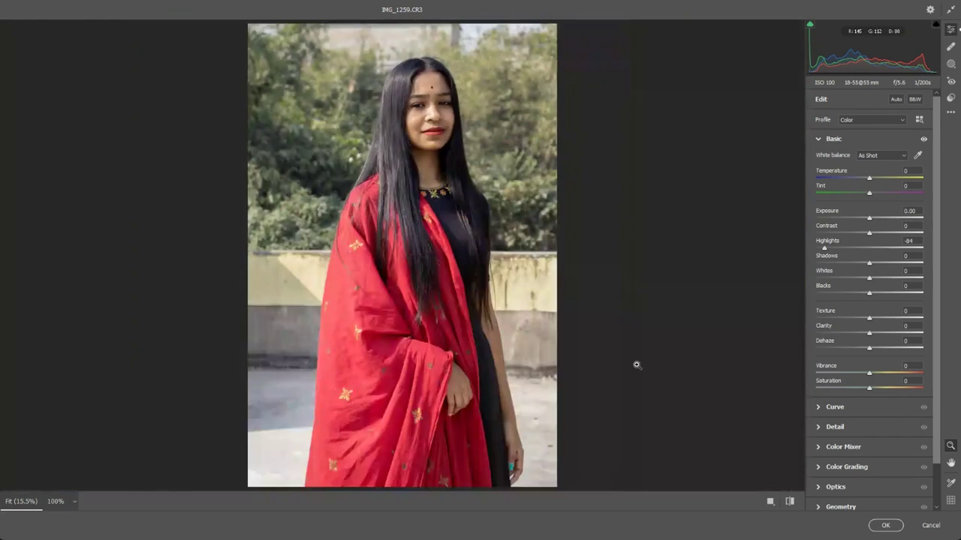
Raise the shadows to +67 and inspect the effect on the face at close range
{"action": "left_click", "coordinate": [906, 262]}
{"action": "left_click", "coordinate": [495, 113]}
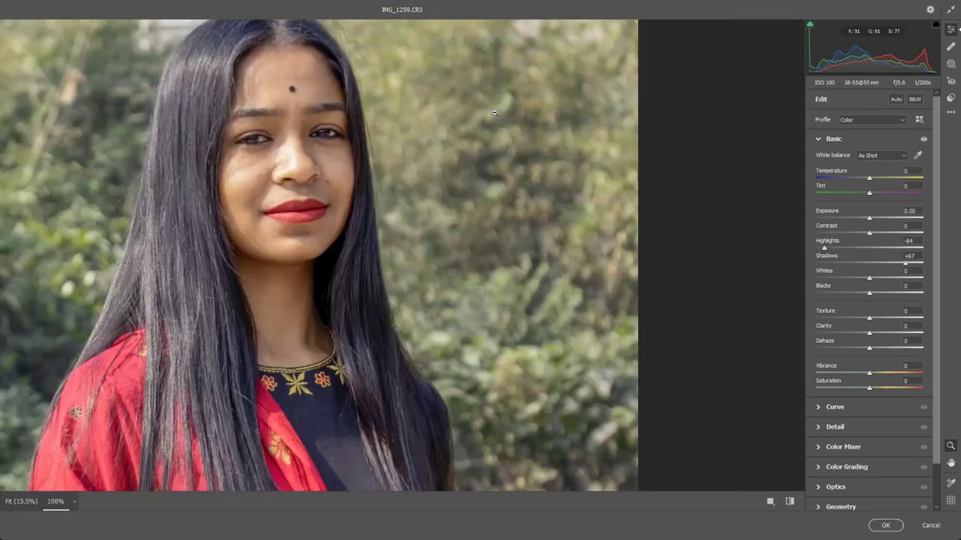
{"action": "left_click", "coordinate": [307, 233]}
{"action": "left_click", "coordinate": [422, 115]}
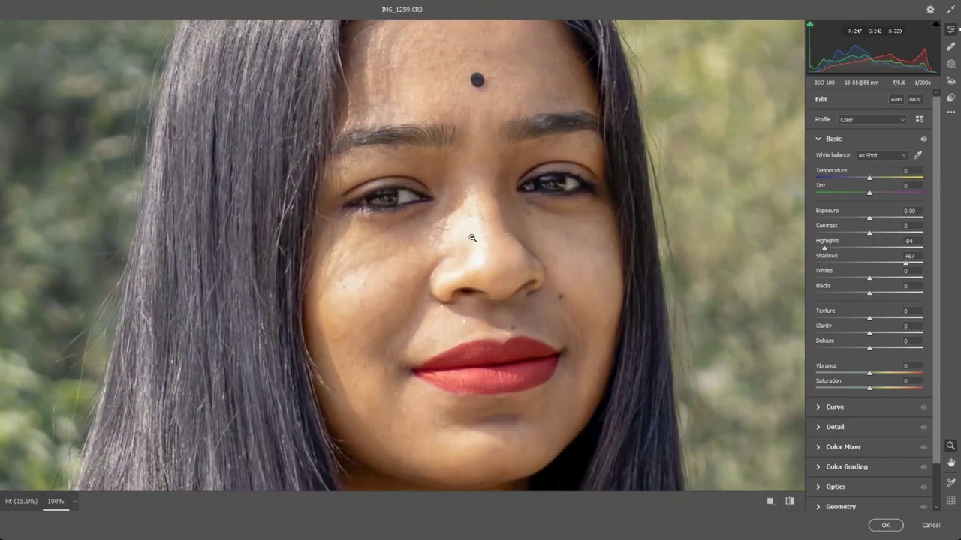
{"action": "left_click", "coordinate": [473, 266]}
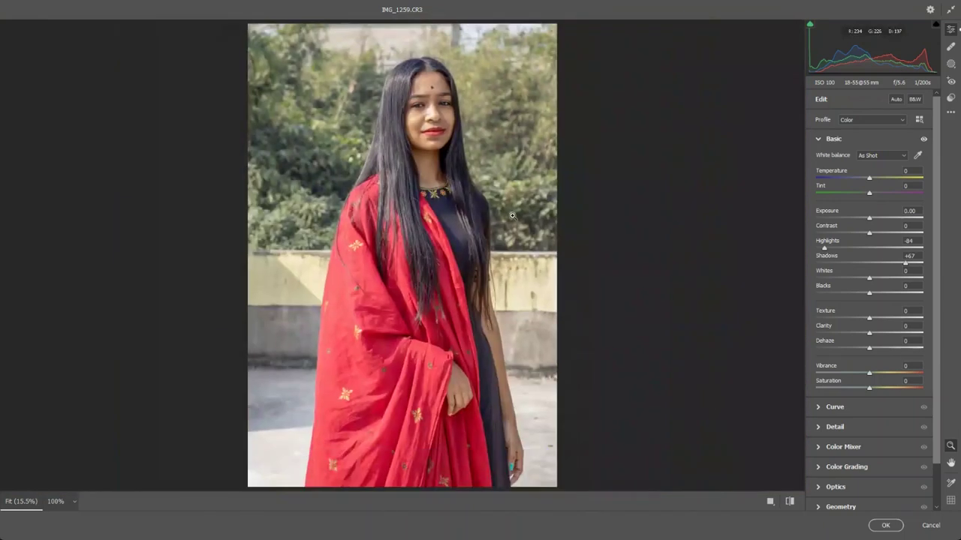
Set the temperature to +5, whites to -6 and blacks to -8, and fine-tune the texture
{"action": "left_click_drag", "start_coordinate": [870, 178], "coordinate": [872, 180]}
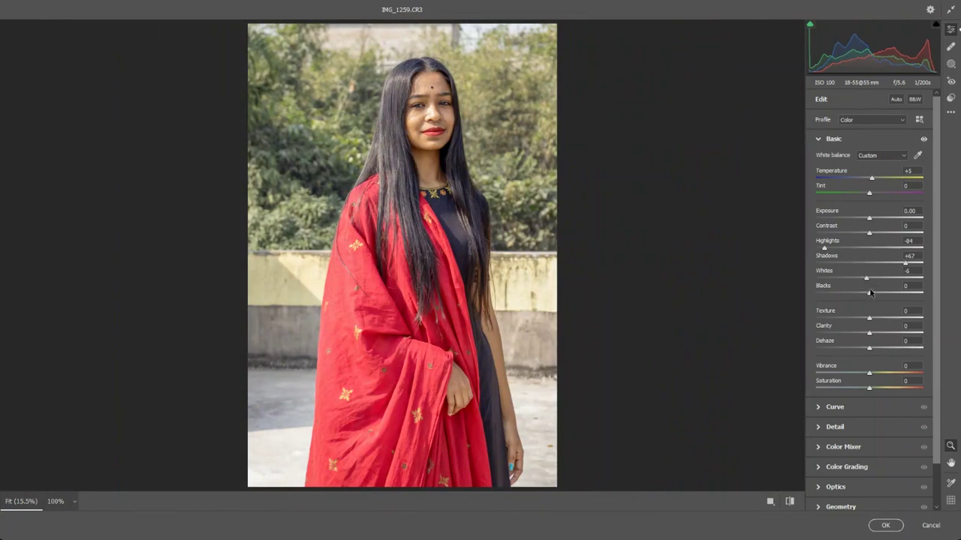
{"action": "left_click_drag", "start_coordinate": [869, 295], "coordinate": [864, 294]}
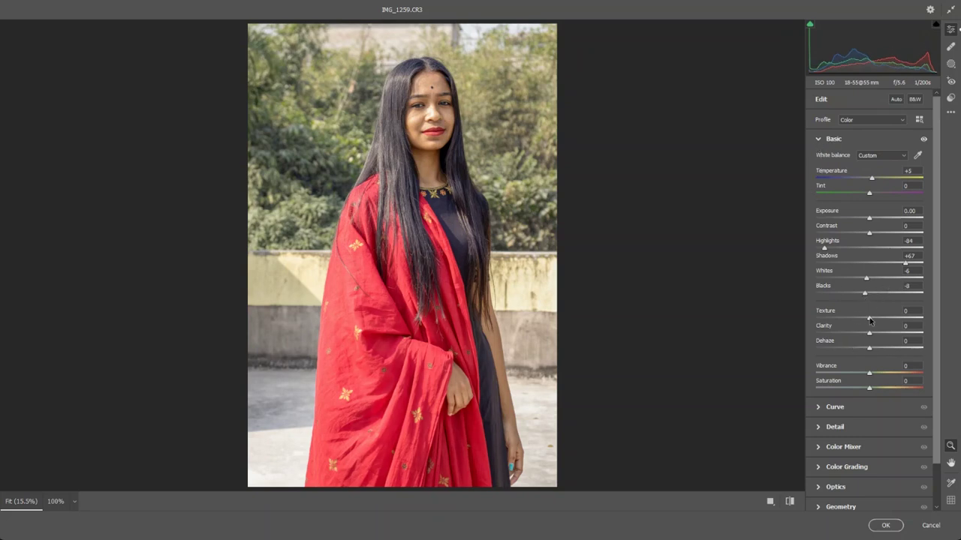
{"action": "left_click_drag", "start_coordinate": [878, 335], "coordinate": [863, 319]}
{"action": "left_click", "coordinate": [818, 140]}
Calibrate the primaries' saturation to +100 for blue, -18 for green and -26 for red
{"action": "left_click", "coordinate": [819, 300]}
{"action": "left_click_drag", "start_coordinate": [869, 486], "coordinate": [927, 488]}
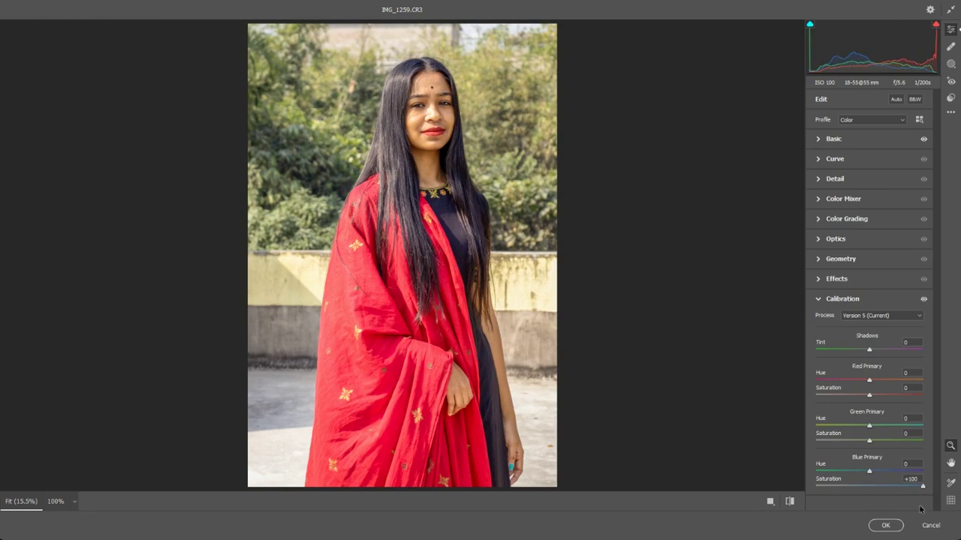
{"action": "left_click_drag", "start_coordinate": [870, 442], "coordinate": [862, 446]}
{"action": "left_click_drag", "start_coordinate": [867, 398], "coordinate": [854, 400]}
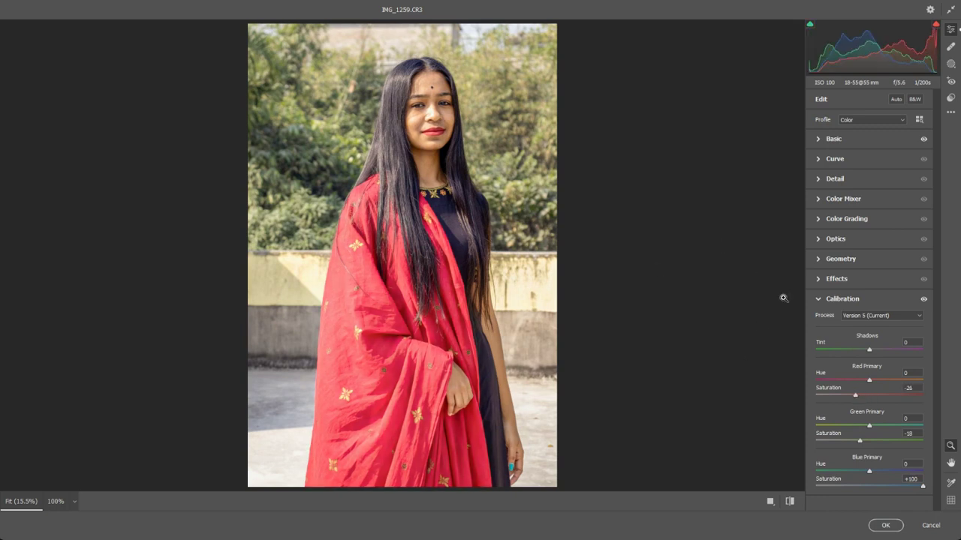
{"action": "left_click", "coordinate": [819, 299]}
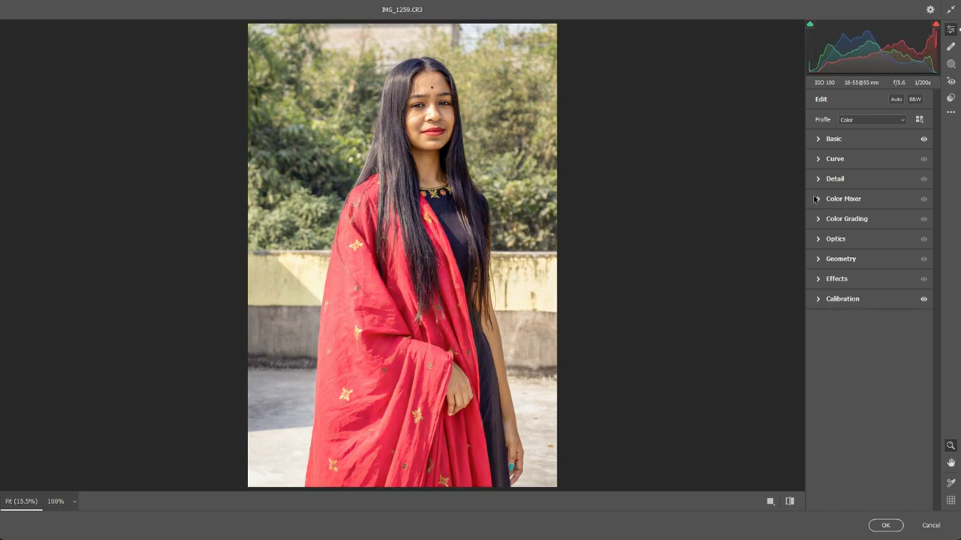
Set the reds' saturation to +52 and luminance to -39 in the Color Mixer, and check the shawl up close
{"action": "left_click", "coordinate": [818, 199]}
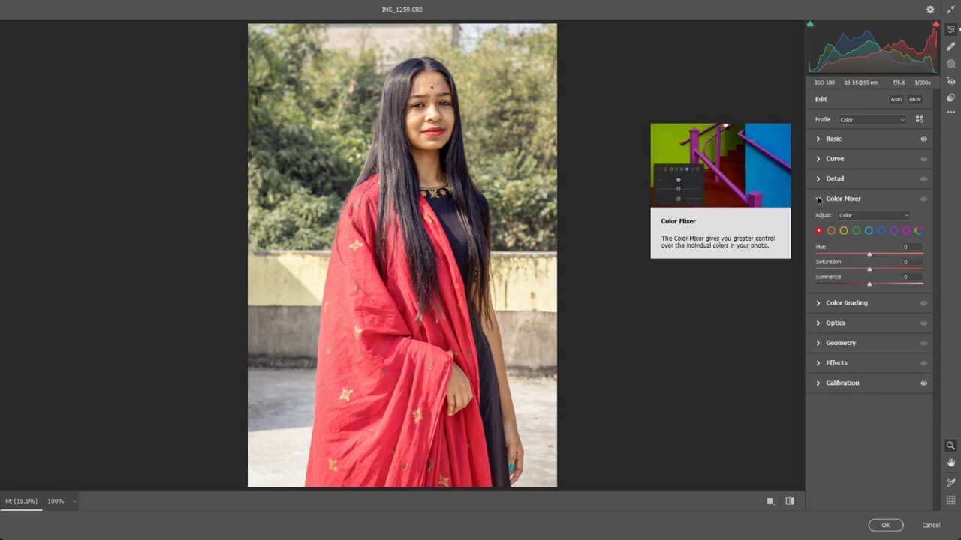
{"action": "left_click", "coordinate": [898, 268]}
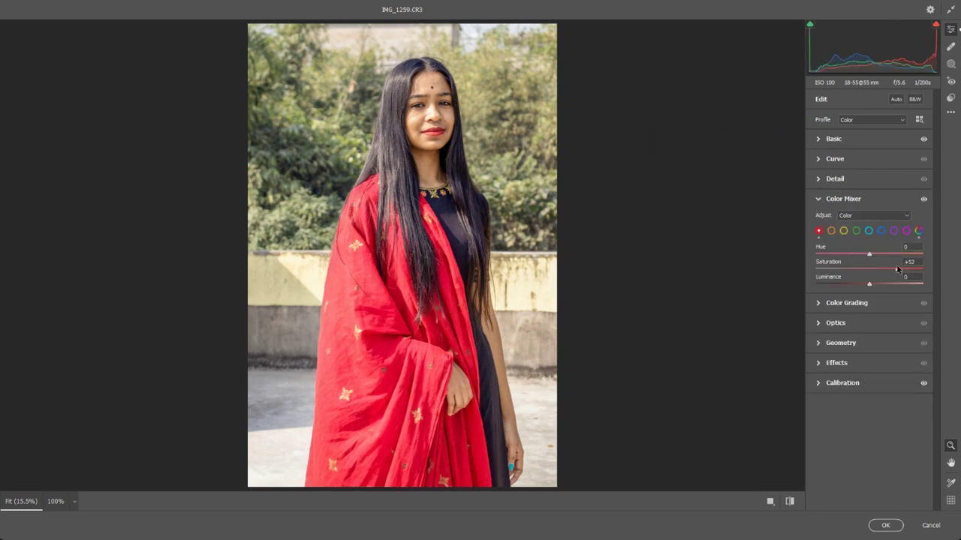
{"action": "left_click", "coordinate": [848, 283]}
{"action": "left_click", "coordinate": [430, 319]}
{"action": "left_click", "coordinate": [406, 325]}
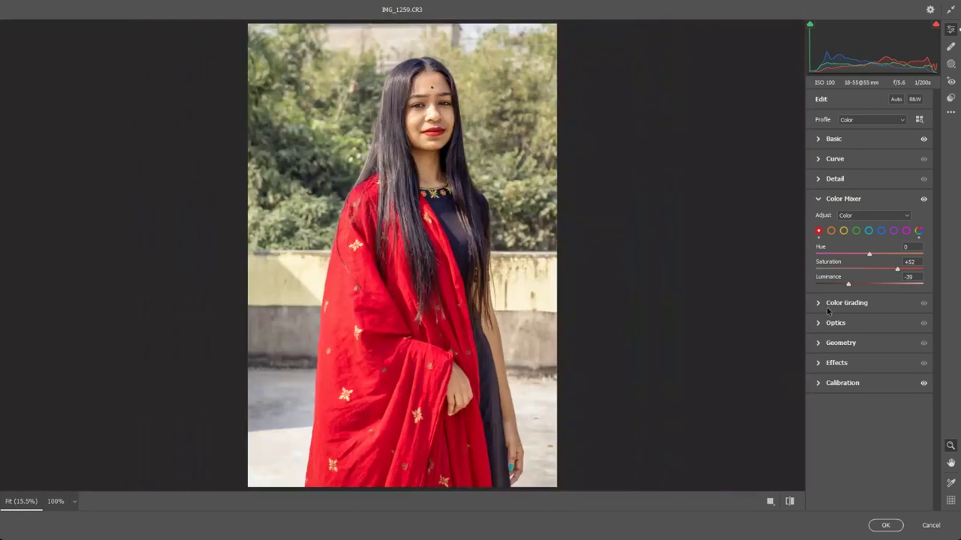
Set the oranges' luminance to +14 and the yellows' saturation to +100 in the Color Mixer
{"action": "left_click", "coordinate": [844, 231]}
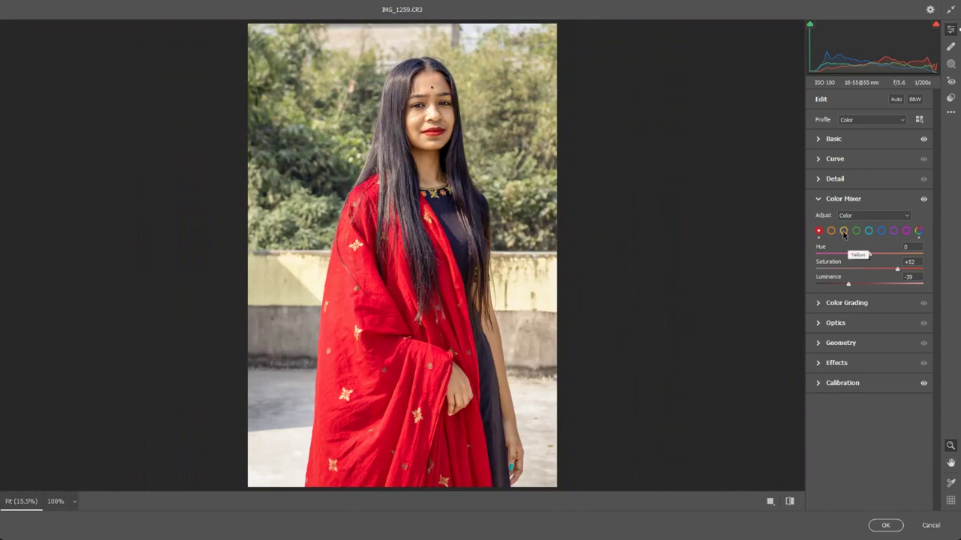
{"action": "left_click", "coordinate": [887, 270]}
{"action": "left_click", "coordinate": [831, 230]}
{"action": "left_click_drag", "start_coordinate": [869, 286], "coordinate": [876, 286]}
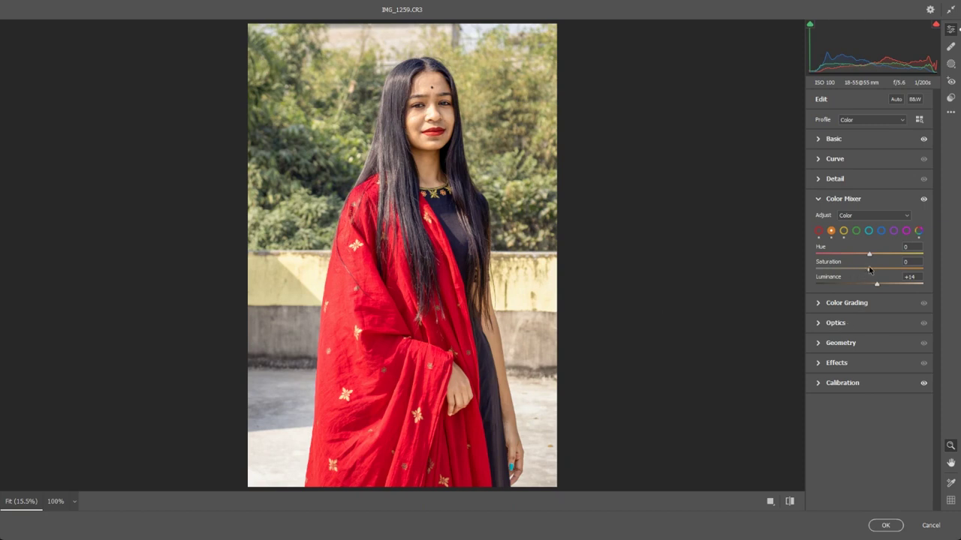
{"action": "mouse_move", "coordinate": [870, 269]}
{"action": "left_mouse_down"}
{"action": "mouse_move", "coordinate": [860, 271]}
{"action": "mouse_move", "coordinate": [870, 271]}
{"action": "left_mouse_up"}
{"action": "left_click", "coordinate": [843, 230]}
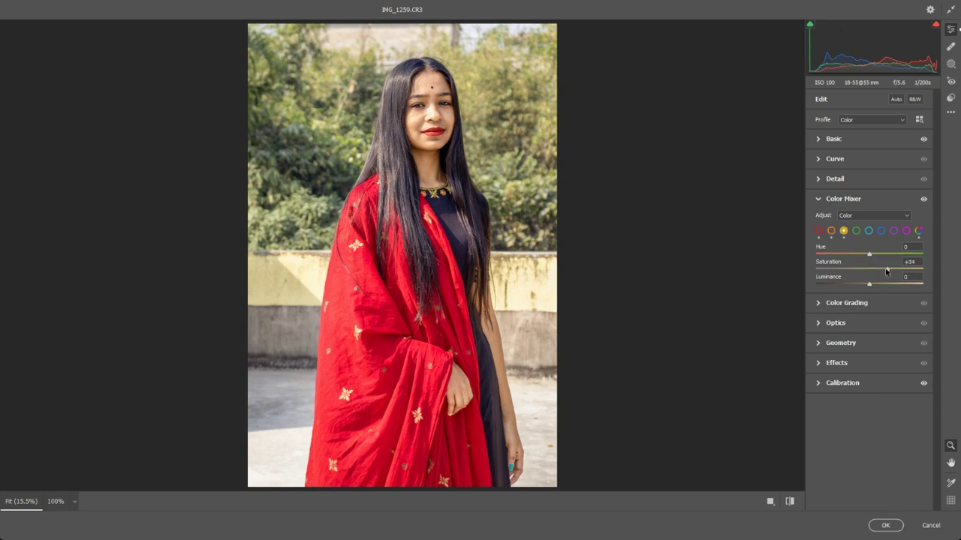
{"action": "left_click_drag", "start_coordinate": [897, 269], "coordinate": [921, 271]}
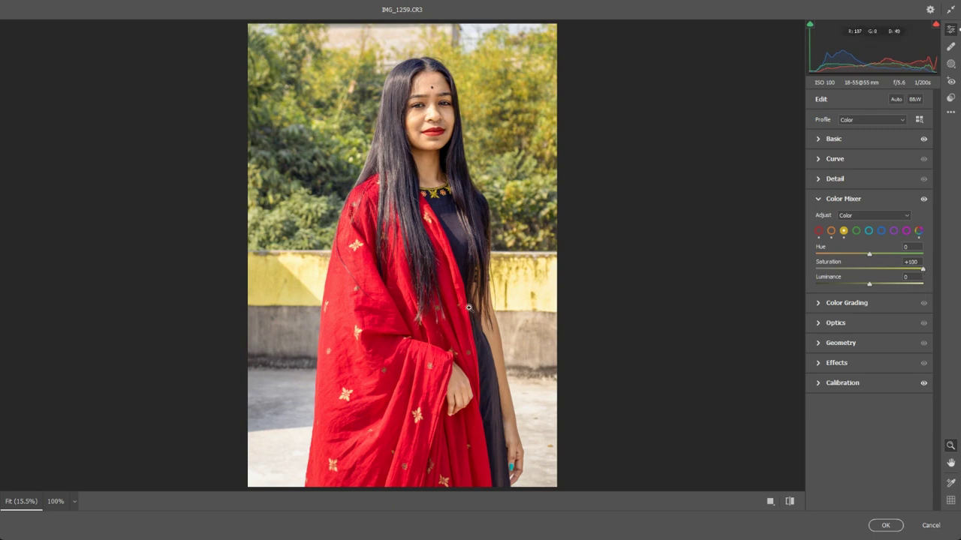
Set the greens' saturation to +100 and hue to +77, and inspect the background foliage up close
{"action": "left_click", "coordinate": [856, 230]}
{"action": "left_click_drag", "start_coordinate": [870, 270], "coordinate": [923, 272]}
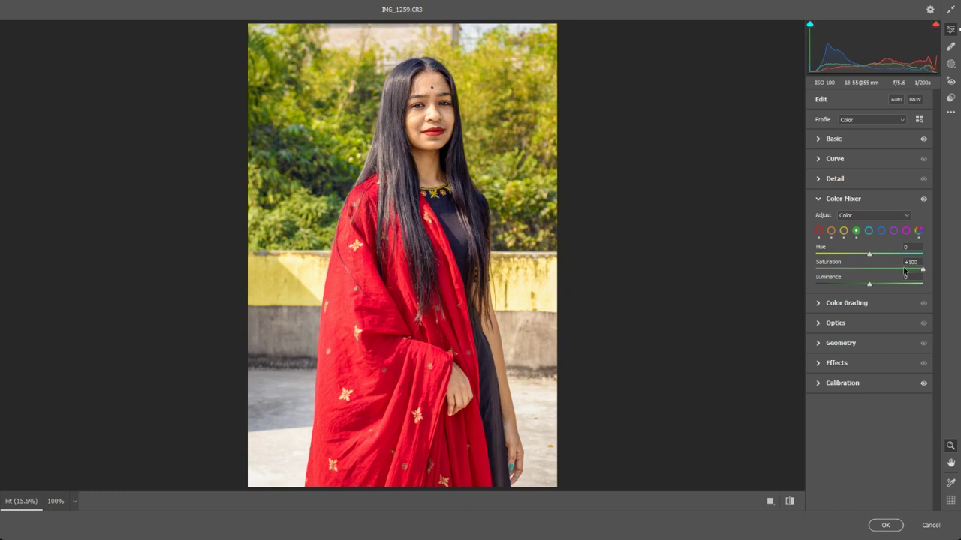
{"action": "left_click_drag", "start_coordinate": [869, 256], "coordinate": [911, 254]}
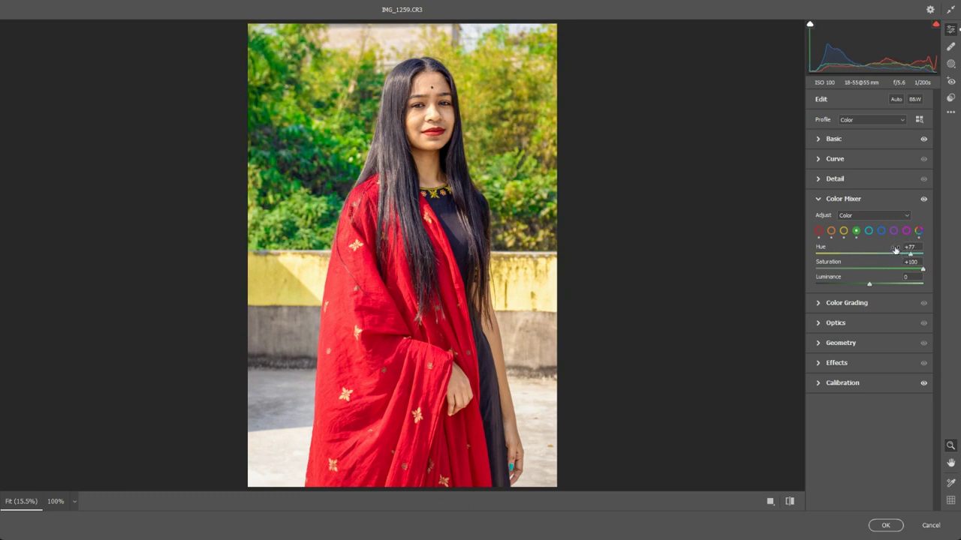
{"action": "left_click", "coordinate": [293, 131]}
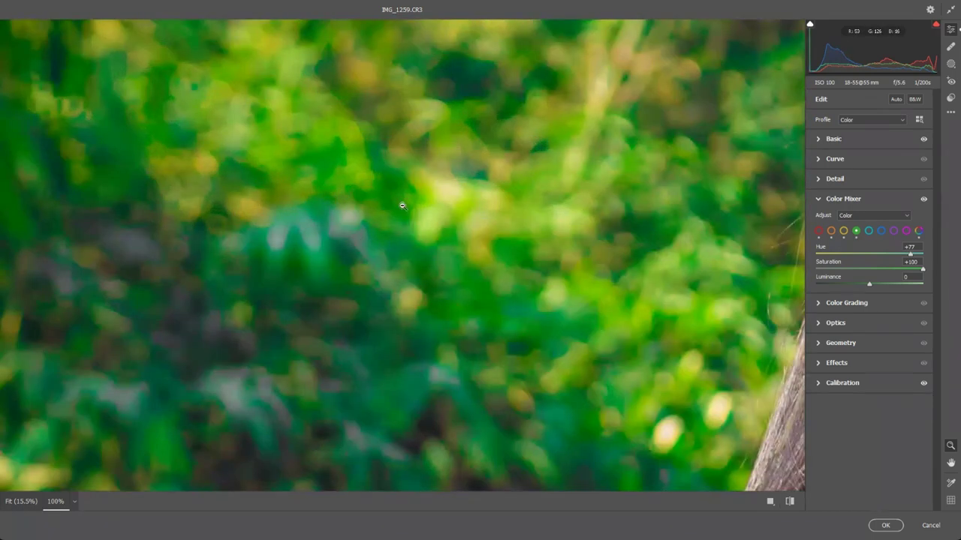
{"action": "left_click", "coordinate": [403, 206]}
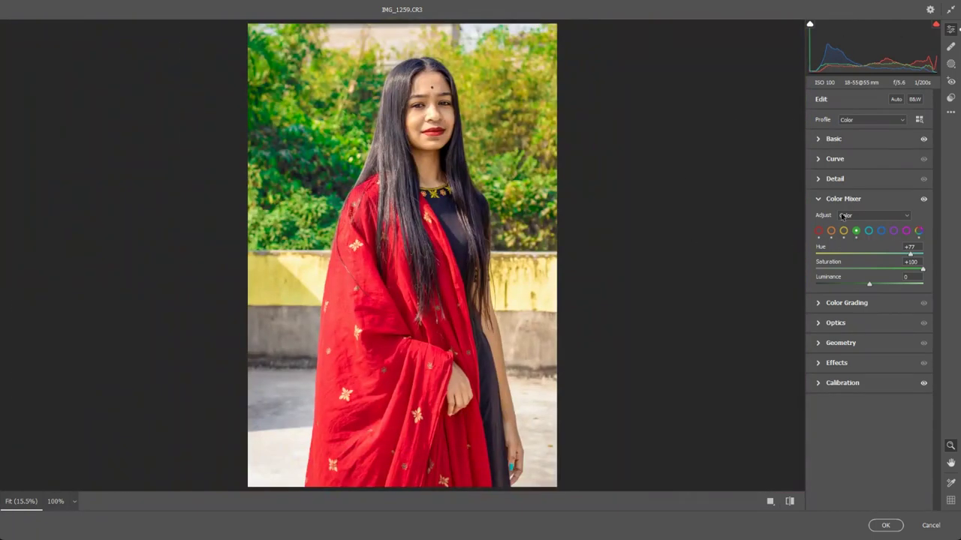
Set the reds' saturation to +61 in the Color Mixer, and check the face and shawl up close
{"action": "left_click", "coordinate": [818, 230]}
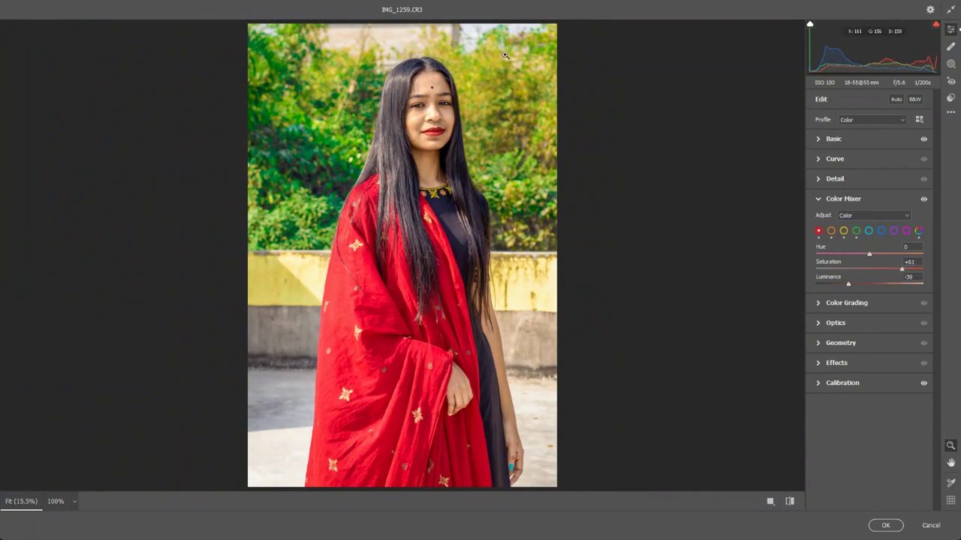
{"action": "left_click", "coordinate": [434, 97]}
{"action": "left_click", "coordinate": [441, 278]}
Set the blues' saturation to +27 in the Color Mixer, and inspect the dress, hand and face up close
{"action": "left_click", "coordinate": [868, 231]}
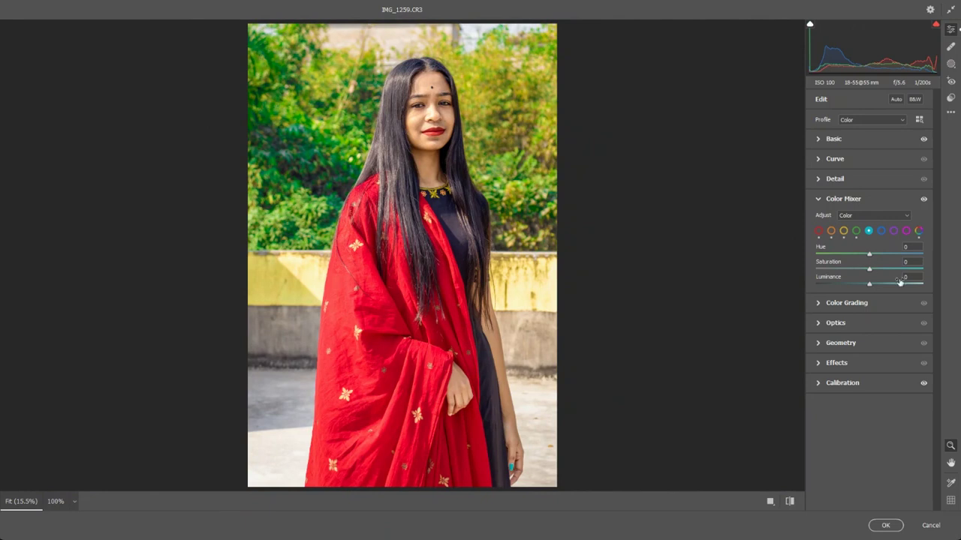
{"action": "left_click", "coordinate": [882, 232]}
{"action": "left_click", "coordinate": [513, 407]}
{"action": "left_click", "coordinate": [463, 340]}
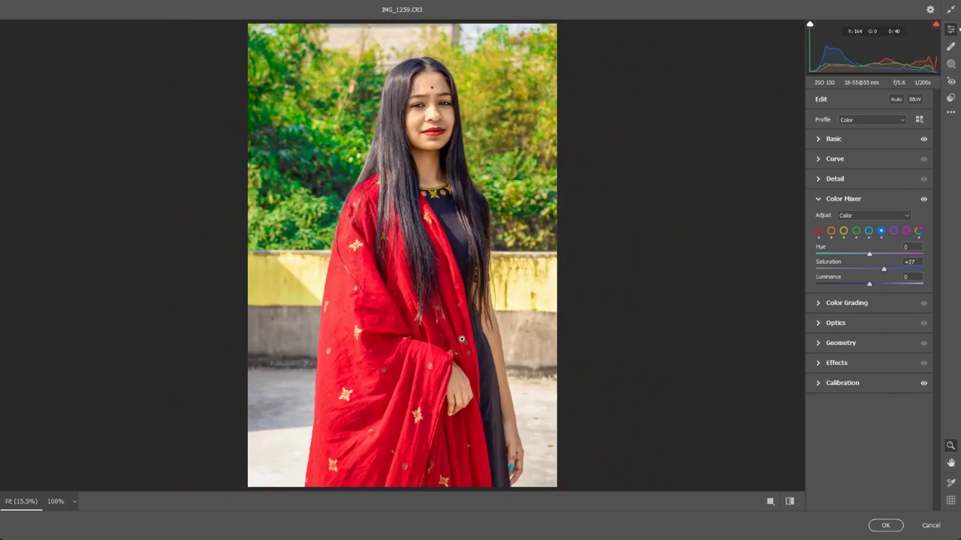
{"action": "left_click", "coordinate": [455, 399]}
{"action": "left_click", "coordinate": [407, 242]}
{"action": "left_click", "coordinate": [429, 138]}
{"action": "left_click", "coordinate": [432, 175]}
{"action": "left_click", "coordinate": [819, 200]}
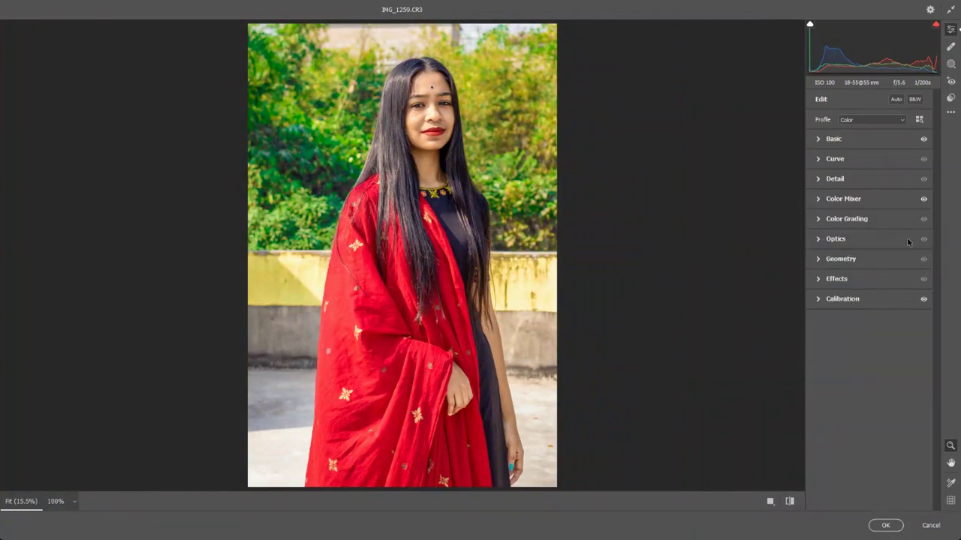
Adjust the parametric tone curve to Highlights -22, Lights -4, Darks 0 and Shadows -7
{"action": "left_click", "coordinate": [821, 159]}
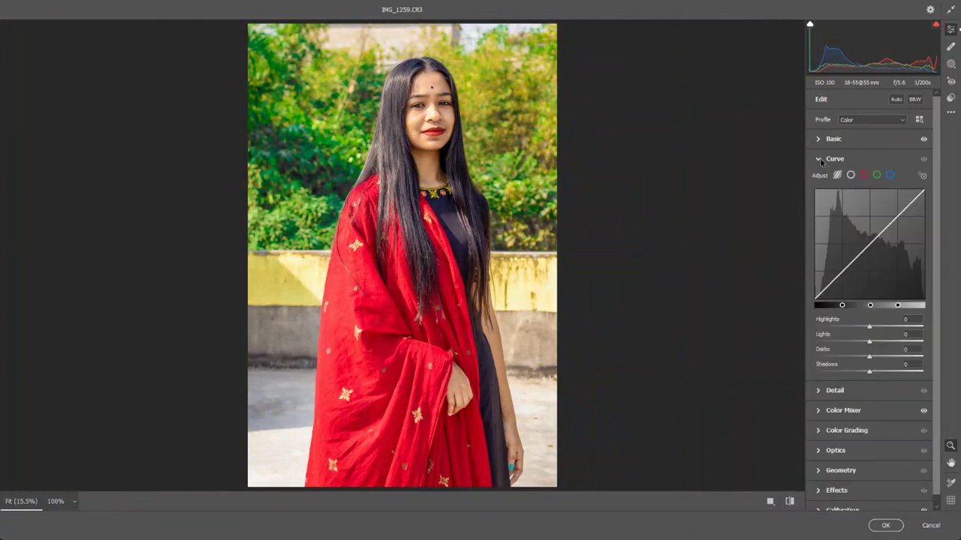
{"action": "left_click", "coordinate": [860, 328]}
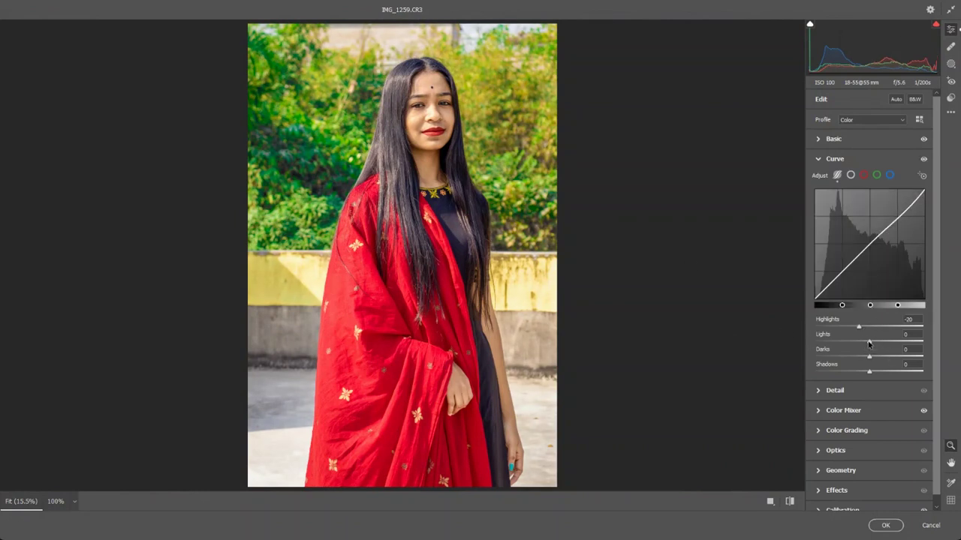
{"action": "left_click_drag", "start_coordinate": [869, 343], "coordinate": [876, 342]}
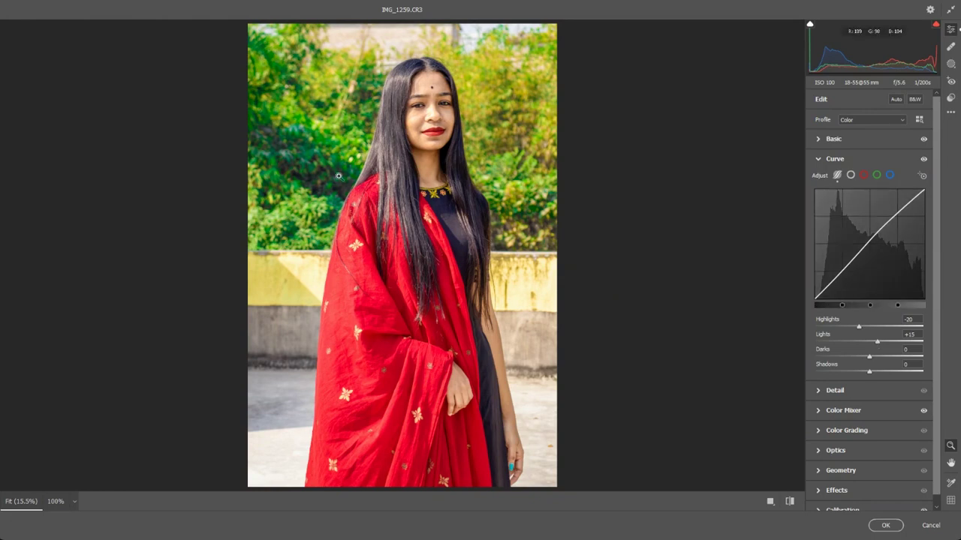
{"action": "left_click_drag", "start_coordinate": [877, 342], "coordinate": [885, 369]}
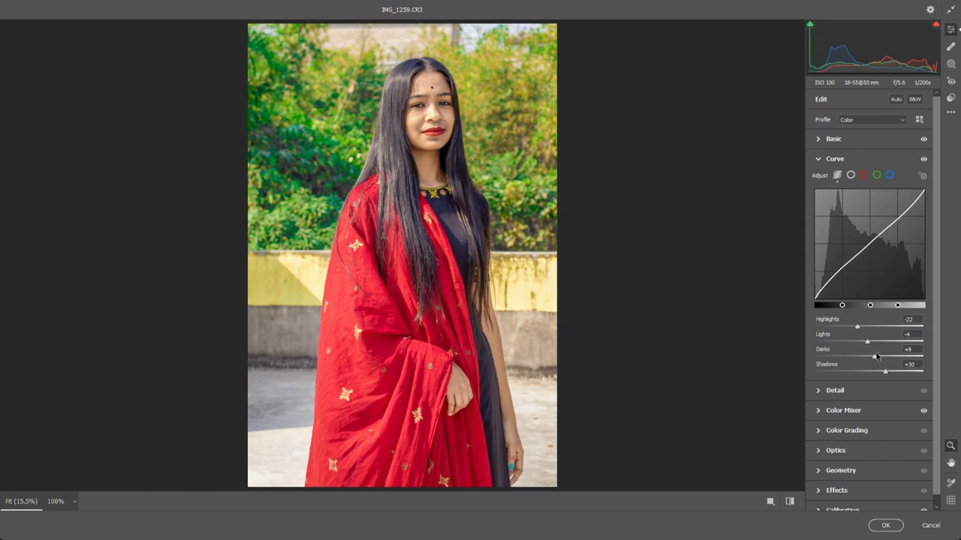
{"action": "left_click_drag", "start_coordinate": [873, 359], "coordinate": [860, 359]}
{"action": "double_click", "coordinate": [860, 358]}
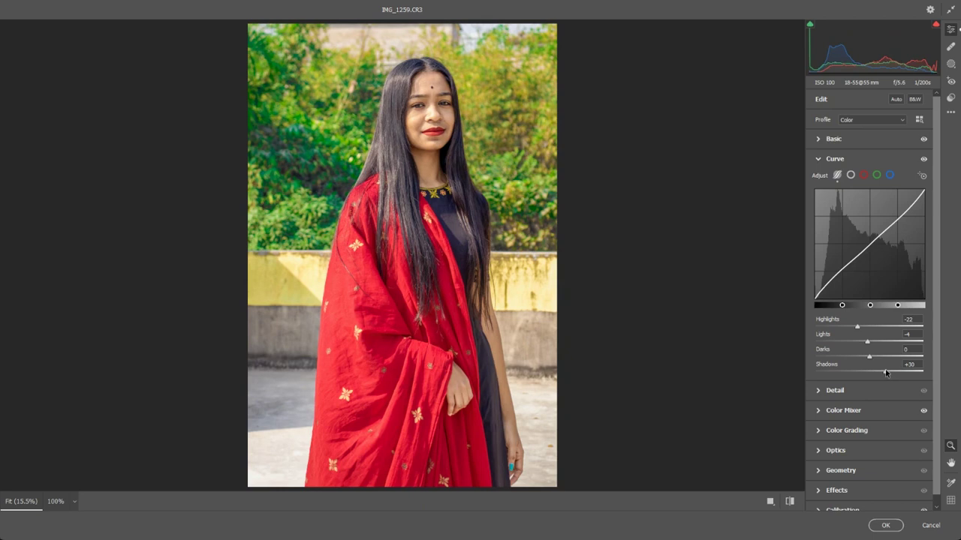
{"action": "left_click_drag", "start_coordinate": [886, 373], "coordinate": [866, 373]}
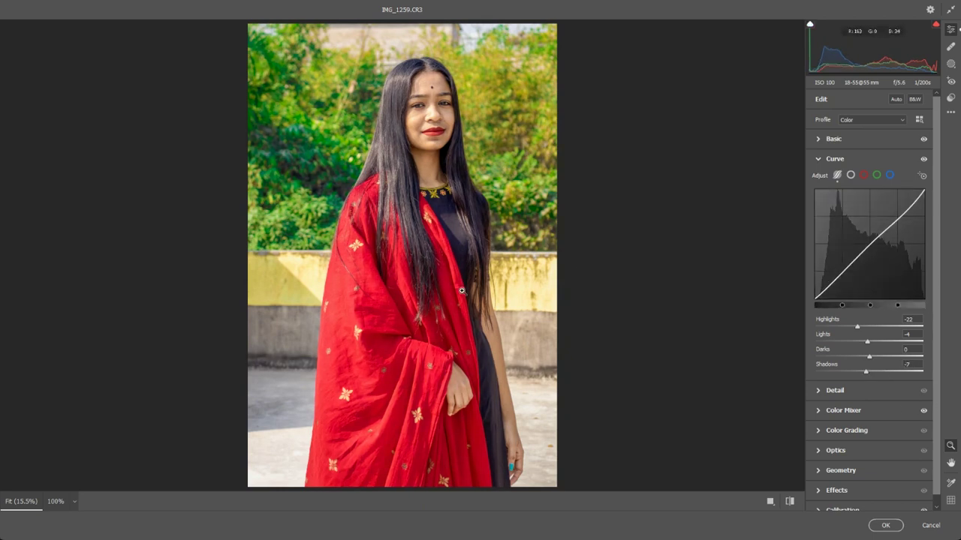
{"action": "left_click", "coordinate": [822, 161]}
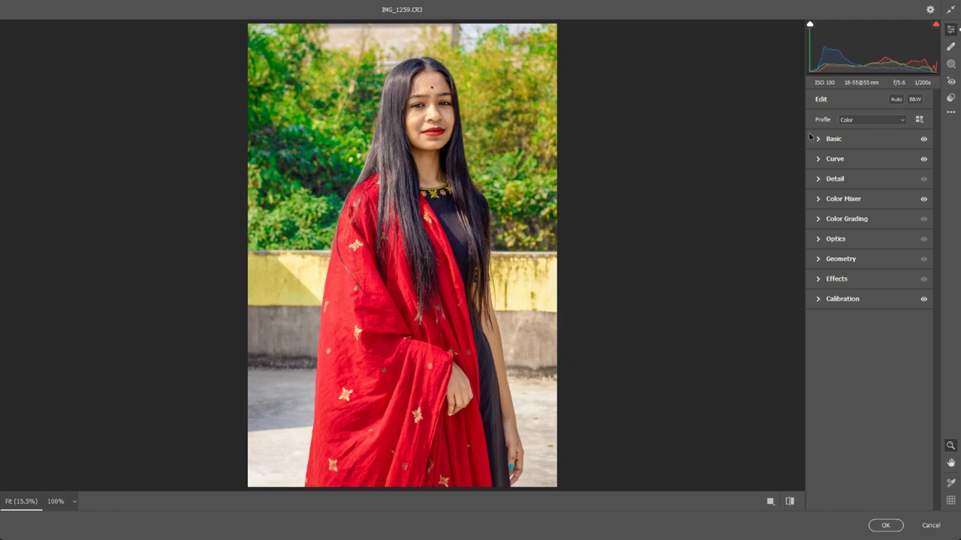
Set Sharpening to 12, Noise Reduction to 13 and Color Noise Reduction to 49 in the Detail settings
{"action": "left_click", "coordinate": [821, 183]}
{"action": "left_click", "coordinate": [825, 203]}
{"action": "left_click", "coordinate": [480, 120]}
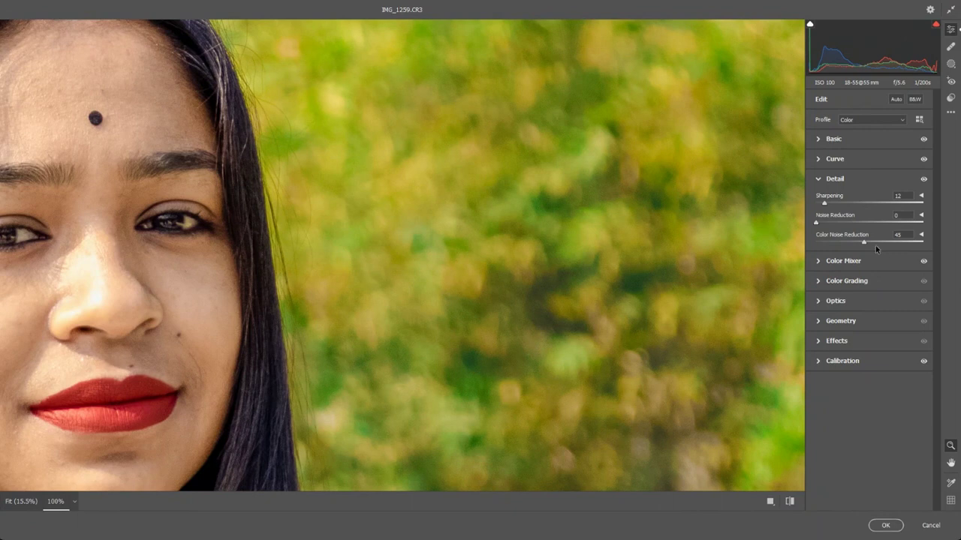
{"action": "left_click_drag", "start_coordinate": [863, 244], "coordinate": [814, 243]}
{"action": "left_click_drag", "start_coordinate": [815, 223], "coordinate": [829, 223]}
{"action": "left_click", "coordinate": [508, 228]}
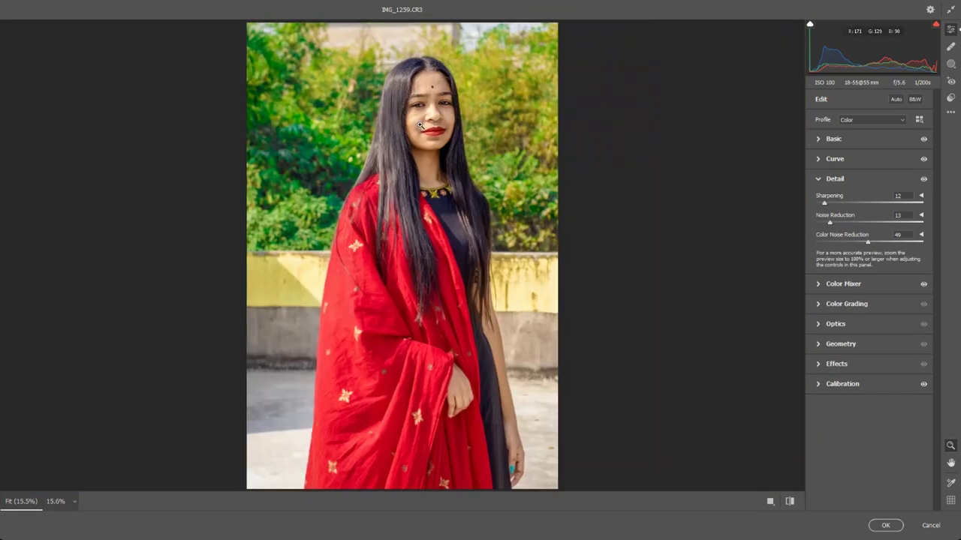
Examine the face up close and compare the portrait with and without the Detail and Curve adjustments
{"action": "left_click_drag", "start_coordinate": [440, 132], "coordinate": [493, 260]}
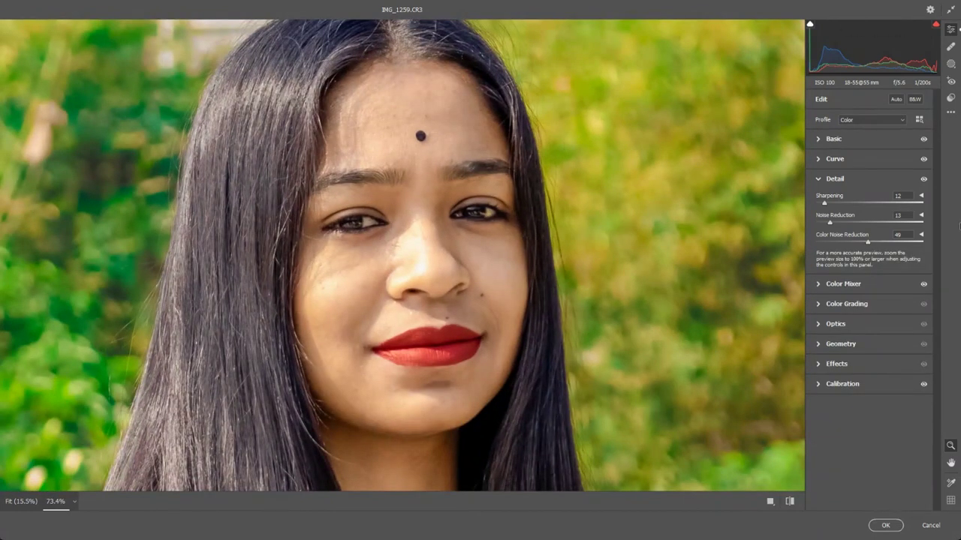
{"action": "left_click_drag", "start_coordinate": [923, 180], "coordinate": [923, 181]}
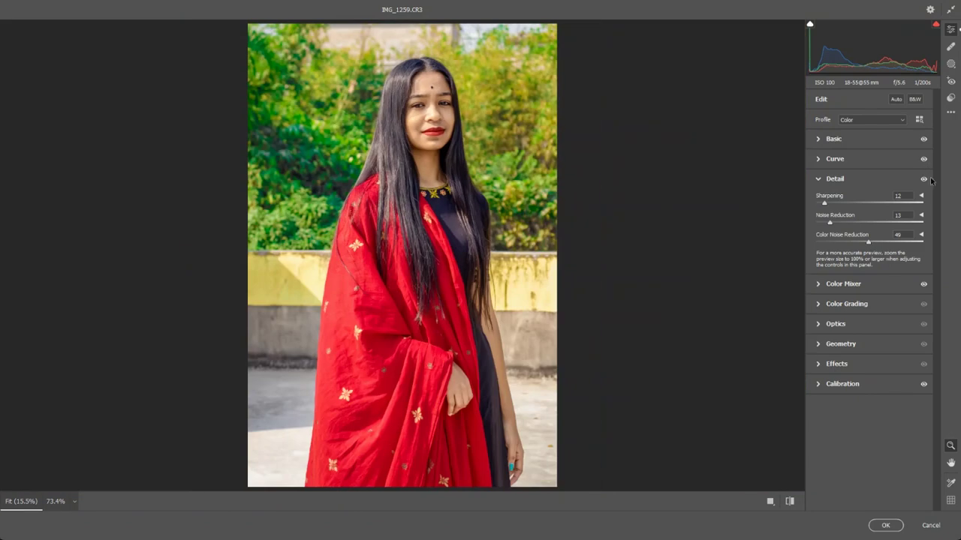
{"action": "left_click_drag", "start_coordinate": [924, 162], "coordinate": [924, 180]}
{"action": "left_click", "coordinate": [821, 180]}
Add a slight dark vignette to the portrait in the Effects settings
{"action": "left_click", "coordinate": [820, 279]}
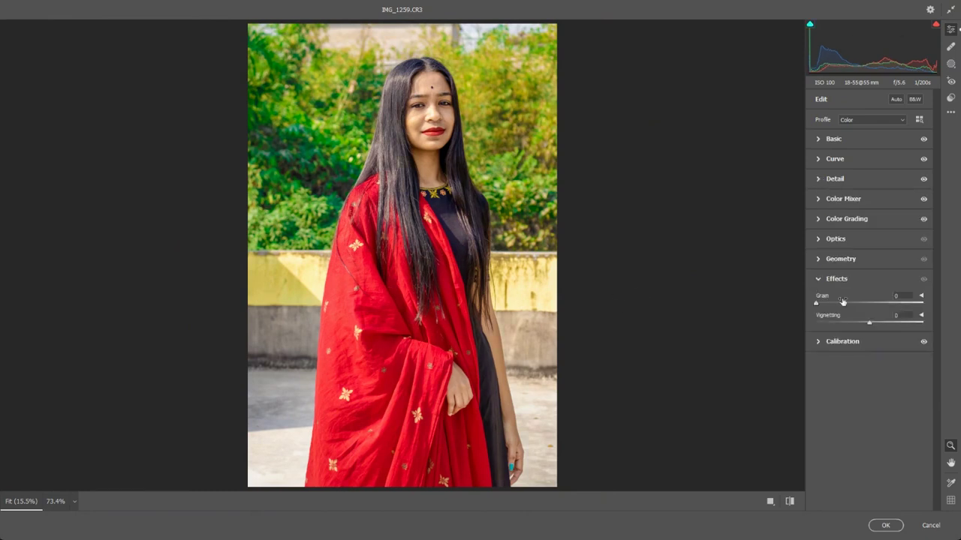
{"action": "mouse_move", "coordinate": [870, 325]}
{"action": "left_mouse_down"}
{"action": "mouse_move", "coordinate": [852, 325]}
{"action": "mouse_move", "coordinate": [866, 326]}
{"action": "left_mouse_up"}
{"action": "left_click", "coordinate": [818, 278]}
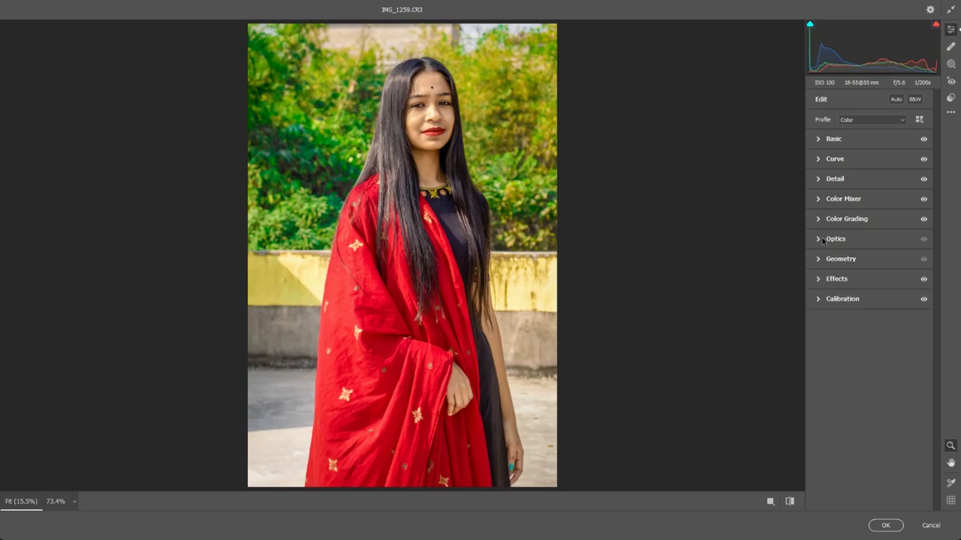
Set the Optics vignette to -22 and apply the Camera Raw Filter
{"action": "left_click", "coordinate": [823, 240]}
{"action": "left_click_drag", "start_coordinate": [869, 284], "coordinate": [855, 285]}
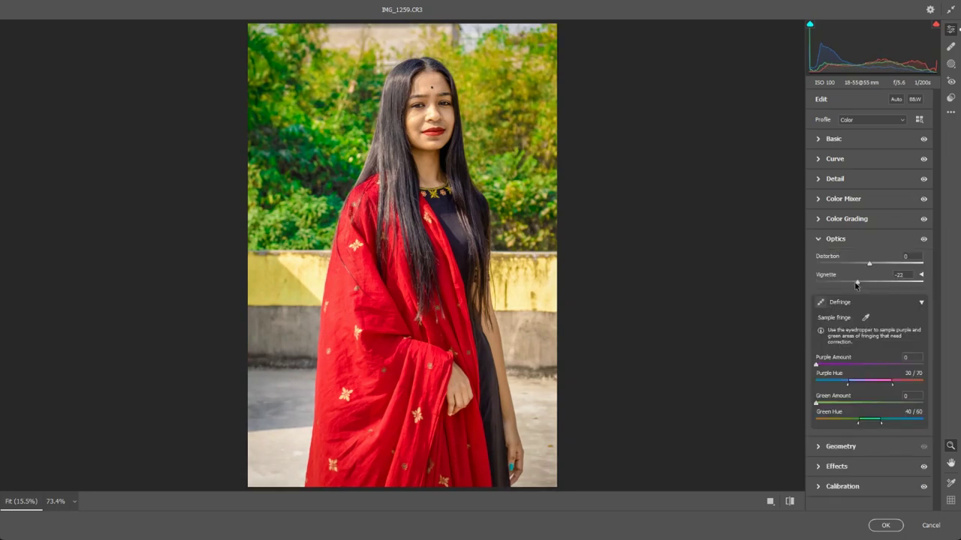
{"action": "left_click", "coordinate": [823, 242]}
{"action": "left_click", "coordinate": [901, 526]}
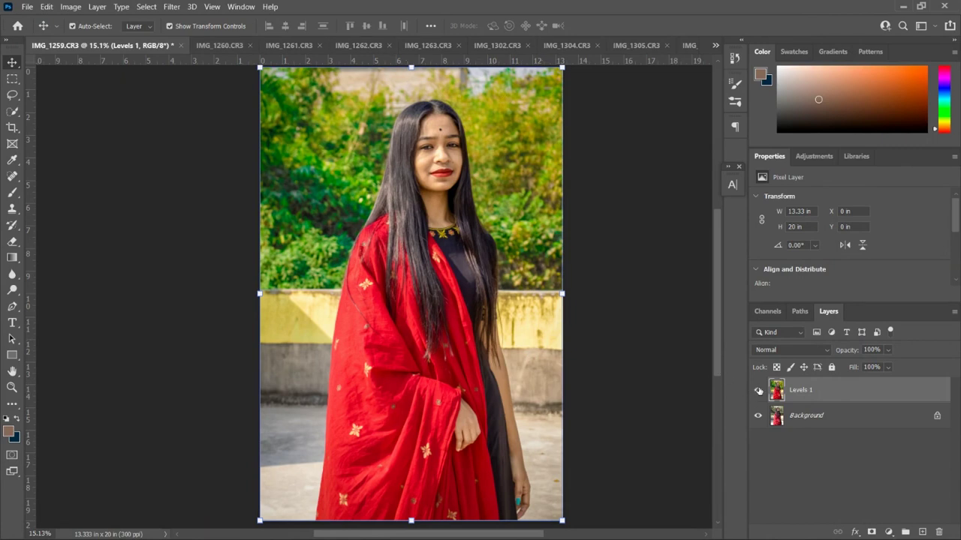
Compare the graded portrait with the original by toggling the visibility of the Levels 1 layer
{"action": "left_click", "coordinate": [758, 390]}
{"action": "left_click", "coordinate": [759, 390]}
{"action": "left_click", "coordinate": [759, 390]}
{"action": "left_click", "coordinate": [758, 391]}
Add a Curves adjustment layer above Levels 1 and enlarge its properties area to expose the full graph
{"action": "left_click", "coordinate": [889, 532]}
{"action": "left_click", "coordinate": [906, 374]}
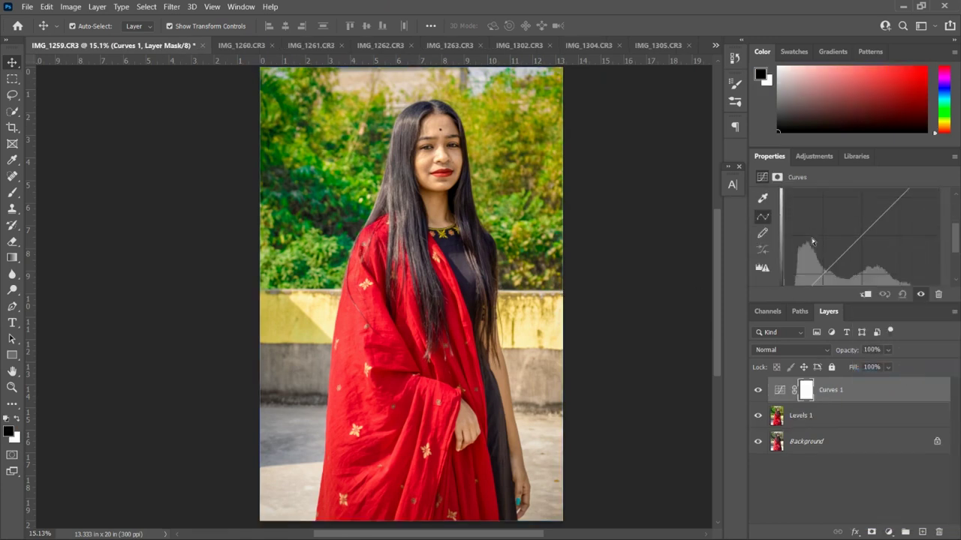
{"action": "scroll", "coordinate": [811, 251], "scroll_direction": "down", "scroll_amount": 2}
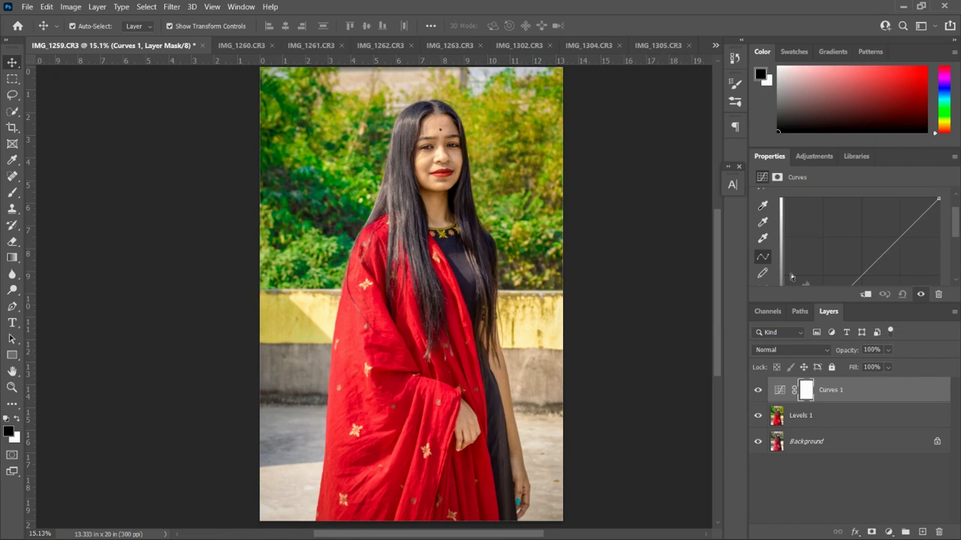
{"action": "left_click_drag", "start_coordinate": [780, 302], "coordinate": [780, 368]}
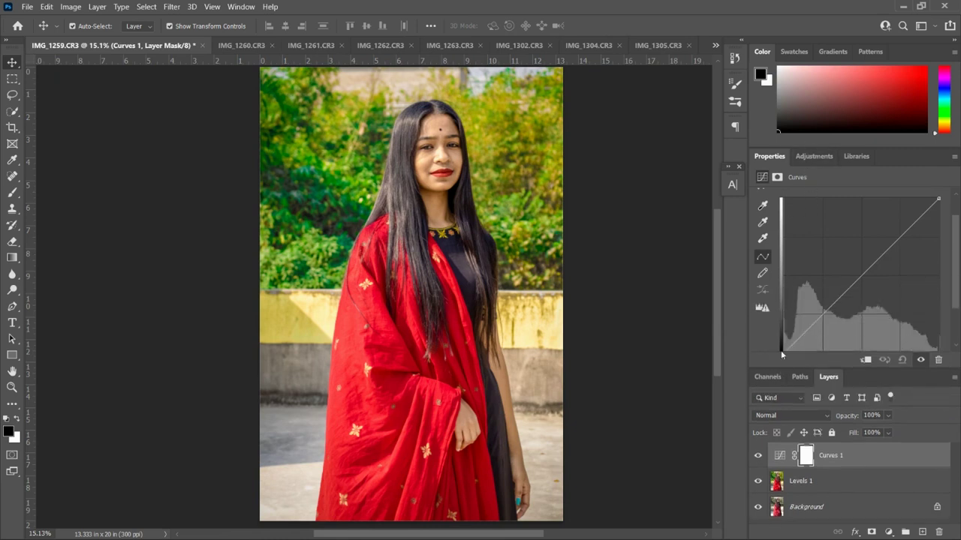
{"action": "left_click_drag", "start_coordinate": [786, 367], "coordinate": [786, 394]}
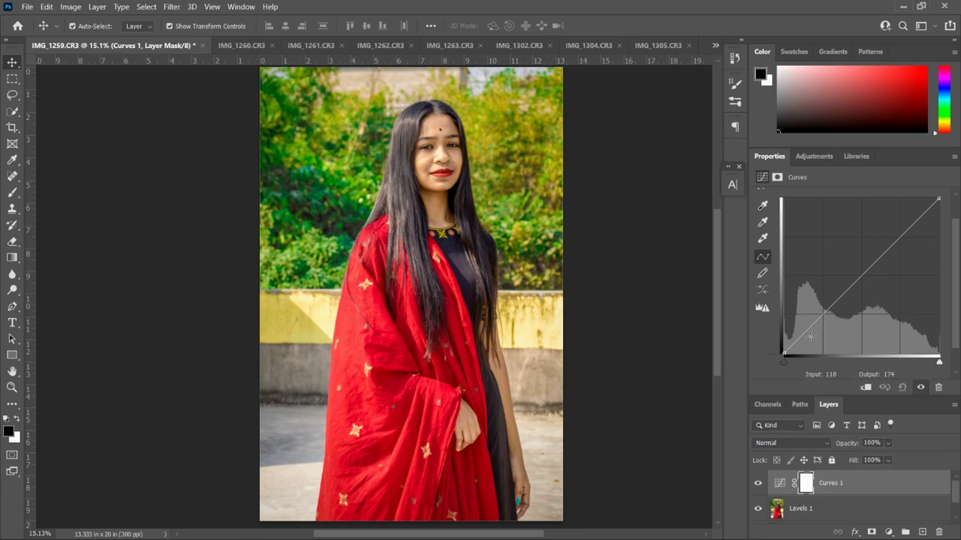
Raise the midpoint of the Blue channel curve slightly
{"action": "scroll", "coordinate": [807, 206], "scroll_direction": "up", "scroll_amount": 1}
{"action": "scroll", "coordinate": [807, 207], "scroll_direction": "up", "scroll_amount": 1}
{"action": "left_click", "coordinate": [807, 214]}
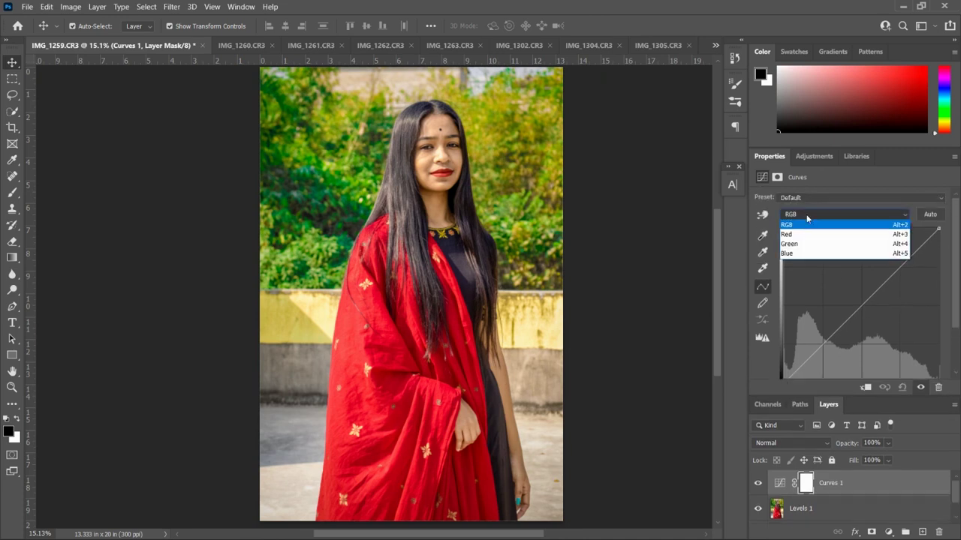
{"action": "left_click", "coordinate": [805, 253]}
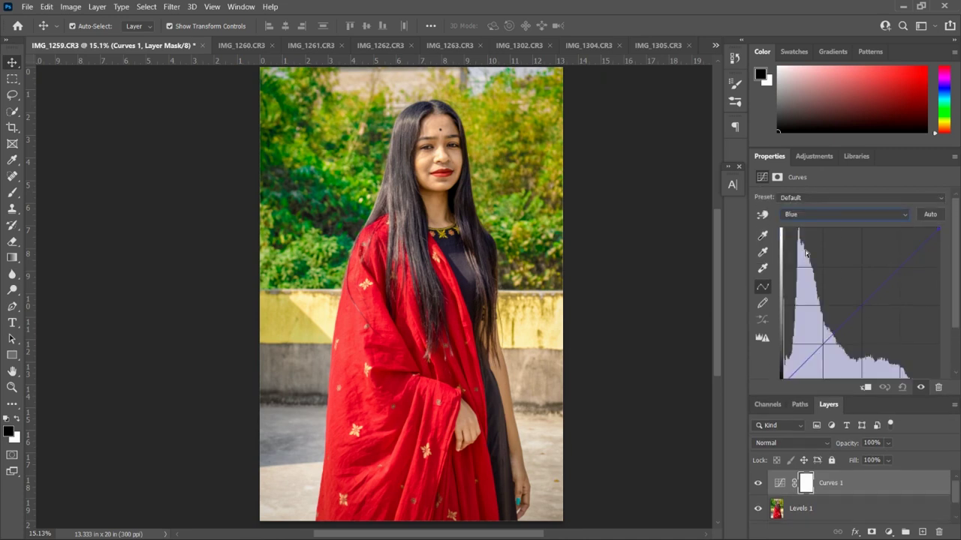
{"action": "left_click", "coordinate": [861, 305]}
{"action": "left_click_drag", "start_coordinate": [861, 305], "coordinate": [859, 301]}
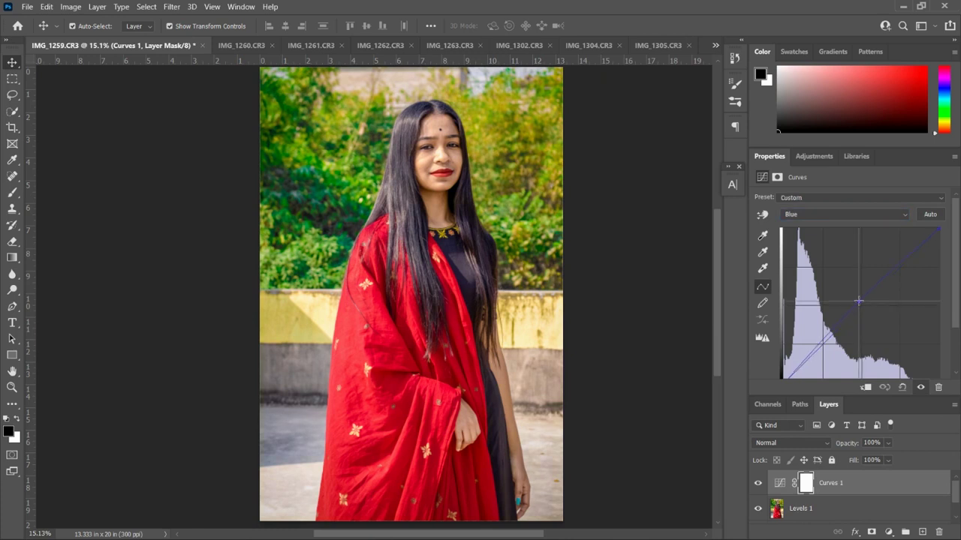
Raise the midpoint of the Green channel curve slightly and nudge the Red channel curve's midpoint
{"action": "left_click", "coordinate": [811, 217]}
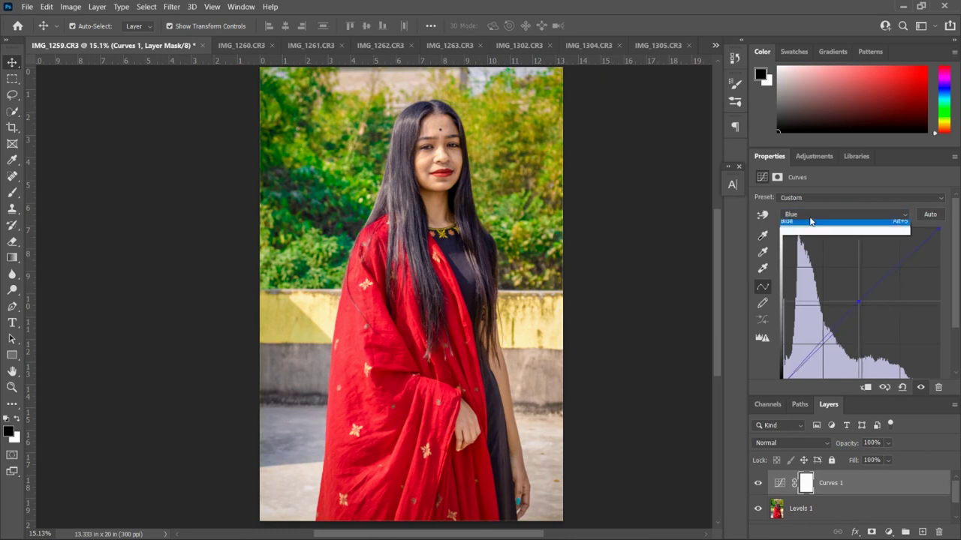
{"action": "left_click", "coordinate": [802, 244]}
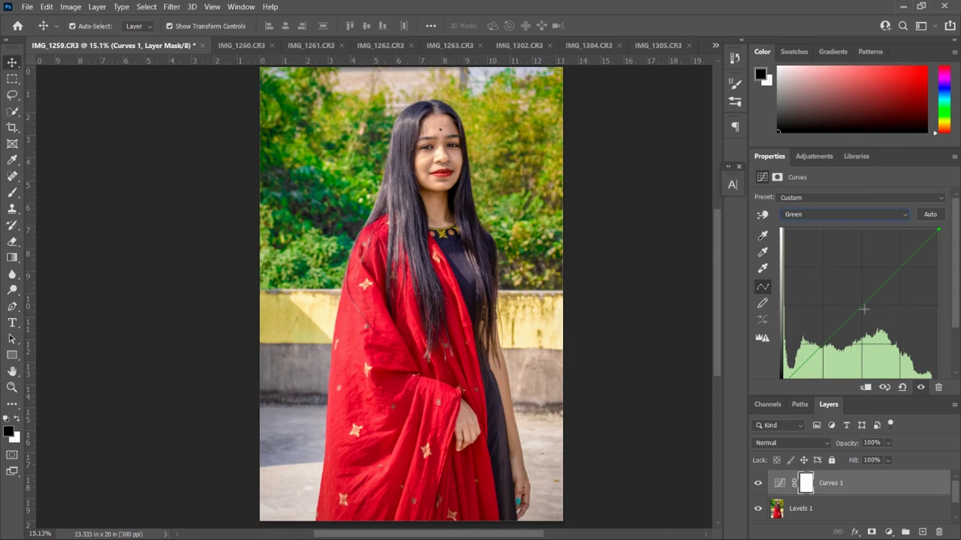
{"action": "left_click", "coordinate": [865, 307]}
{"action": "left_click_drag", "start_coordinate": [865, 307], "coordinate": [863, 303]}
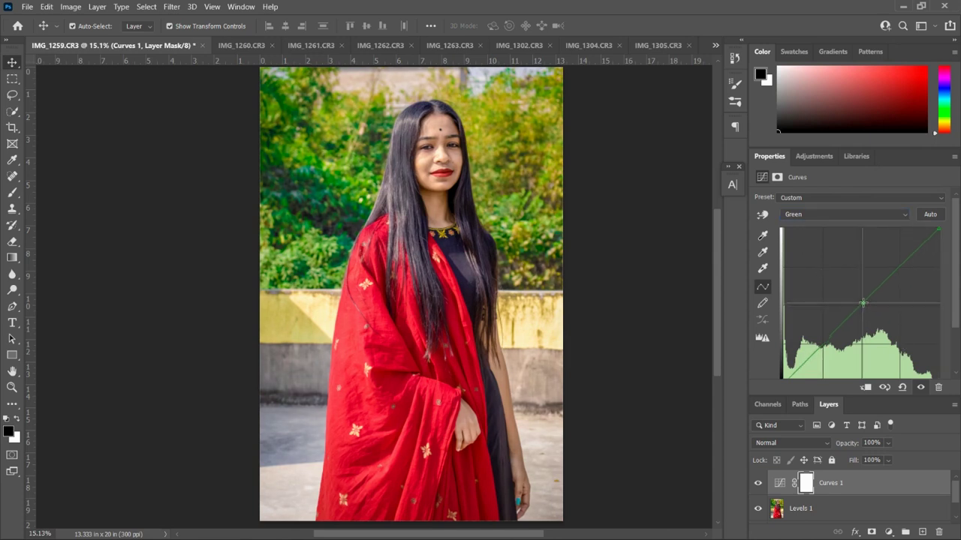
{"action": "left_click", "coordinate": [840, 216]}
{"action": "left_click", "coordinate": [834, 236]}
{"action": "left_click_drag", "start_coordinate": [863, 305], "coordinate": [862, 304]}
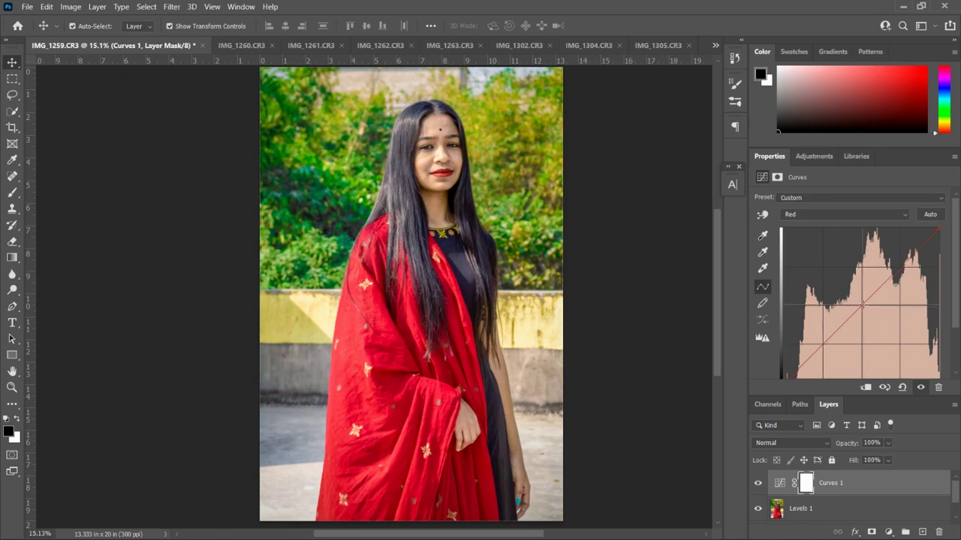
Raise the midpoint of the combined RGB curve slightly to brighten the midtones
{"action": "left_click", "coordinate": [821, 216]}
{"action": "left_click", "coordinate": [821, 216]}
{"action": "left_click", "coordinate": [814, 219]}
{"action": "left_click", "coordinate": [816, 224]}
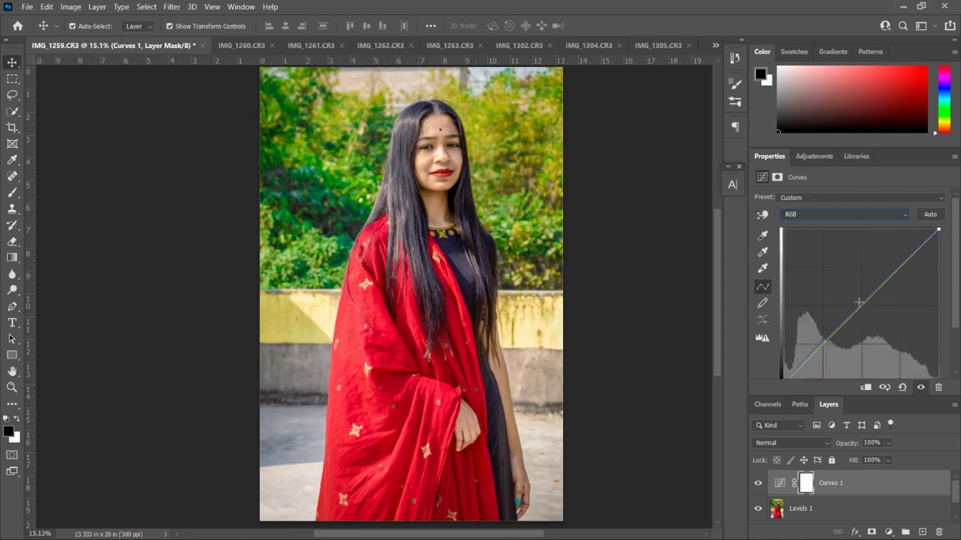
{"action": "left_click_drag", "start_coordinate": [861, 307], "coordinate": [857, 304]}
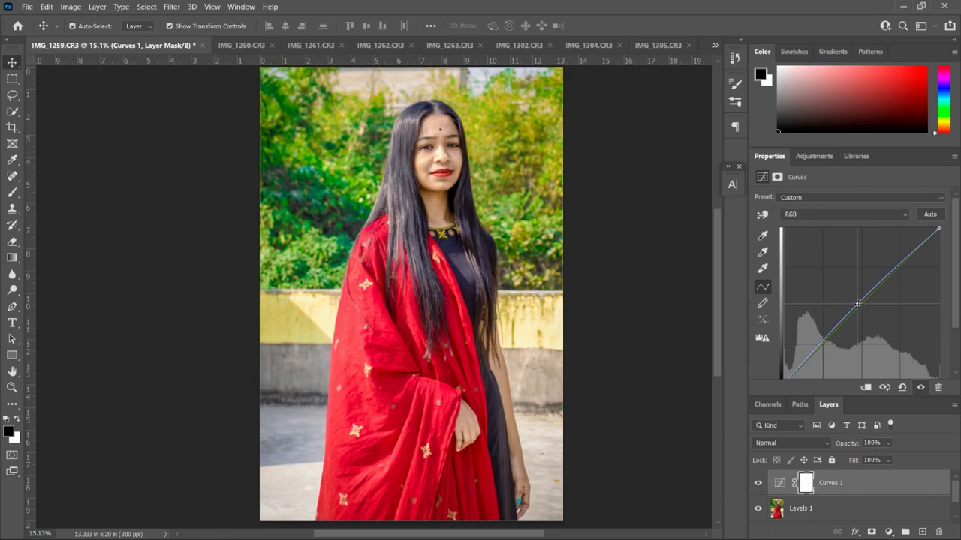
{"action": "left_click_drag", "start_coordinate": [857, 304], "coordinate": [860, 304]}
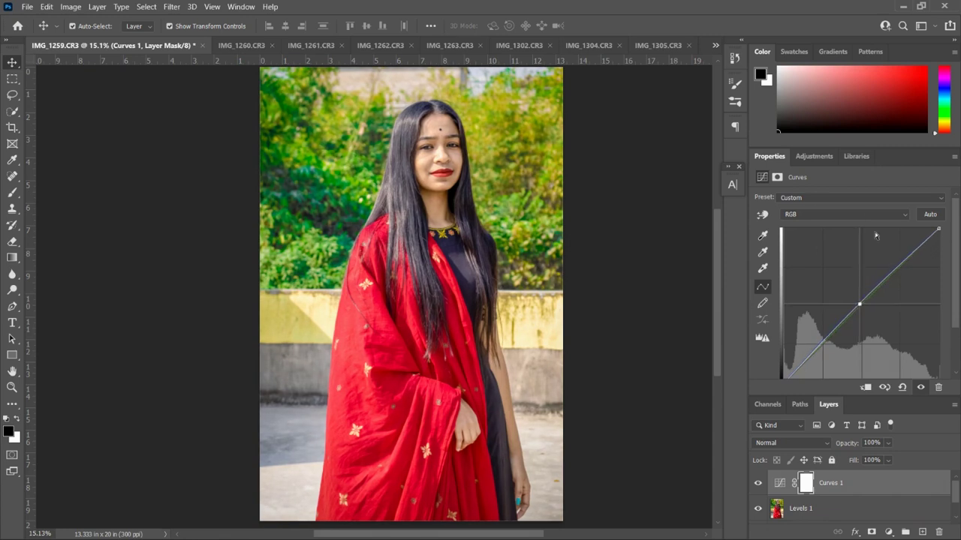
Reduce the height of the Curves properties area and compare the portrait with and without the Curves layer
{"action": "left_click", "coordinate": [861, 215]}
{"action": "left_click", "coordinate": [854, 215]}
{"action": "left_click_drag", "start_coordinate": [819, 393], "coordinate": [819, 282]}
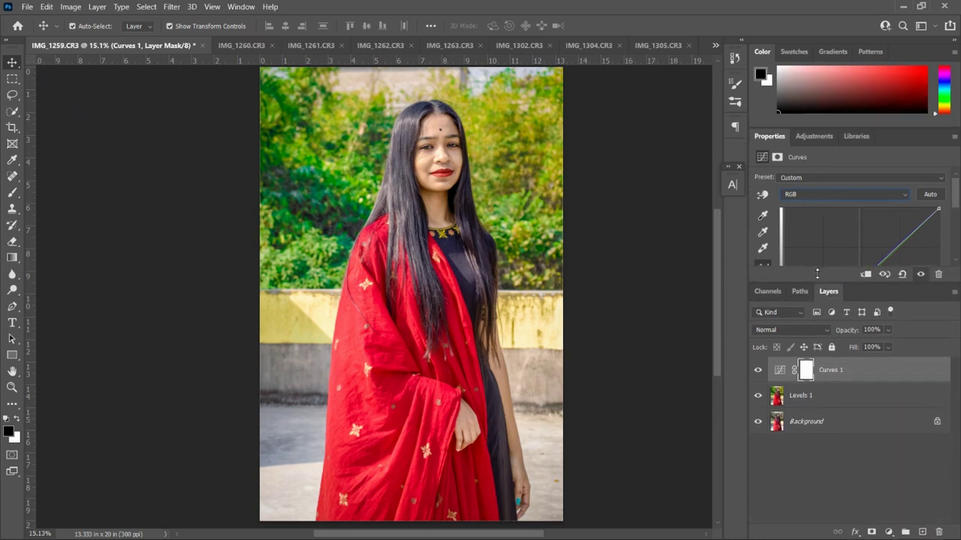
{"action": "left_click", "coordinate": [757, 371]}
{"action": "left_click", "coordinate": [757, 371]}
{"action": "left_click", "coordinate": [758, 371]}
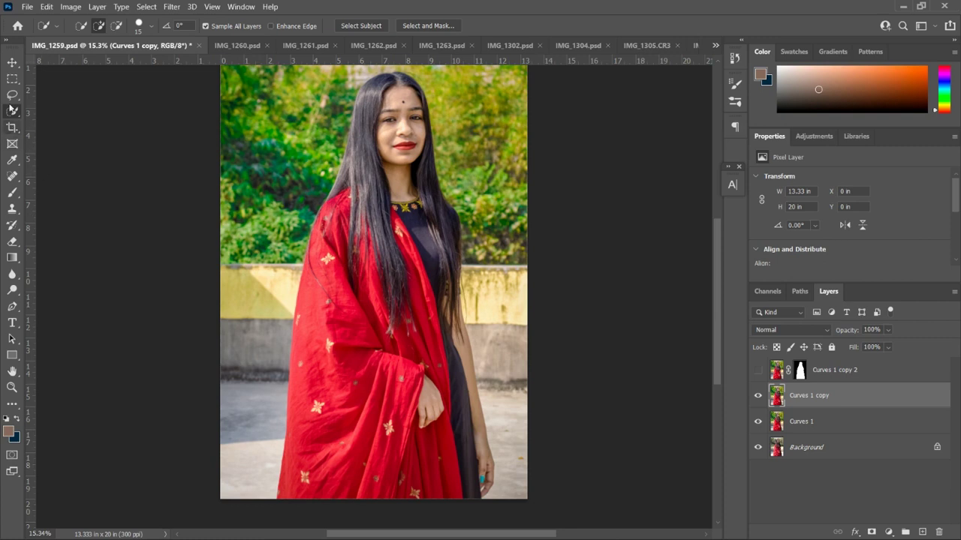
Select the woman as the subject, and extend the selection over the paved ground on both sides and the grey wall beside her shawl
{"action": "left_click", "coordinate": [367, 28]}
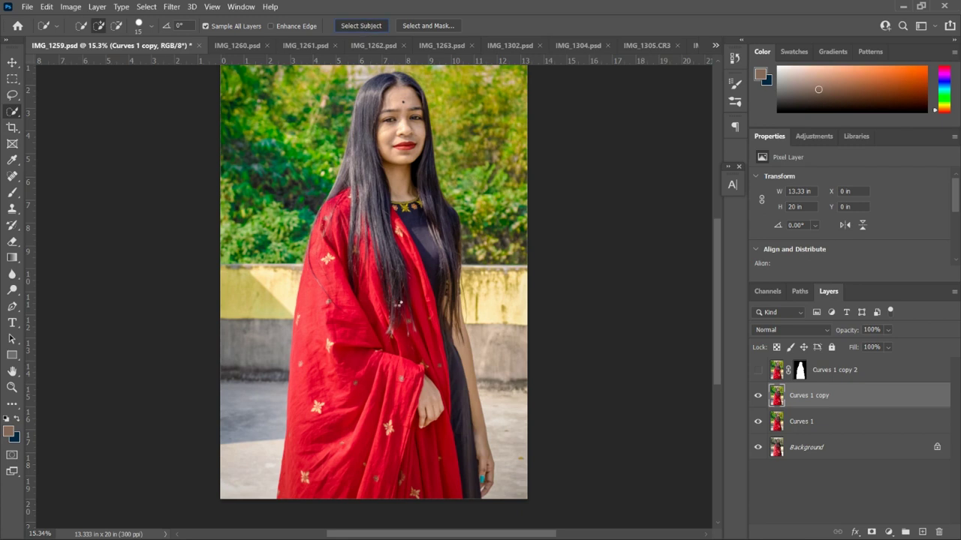
{"action": "left_click_drag", "start_coordinate": [299, 398], "coordinate": [240, 409]}
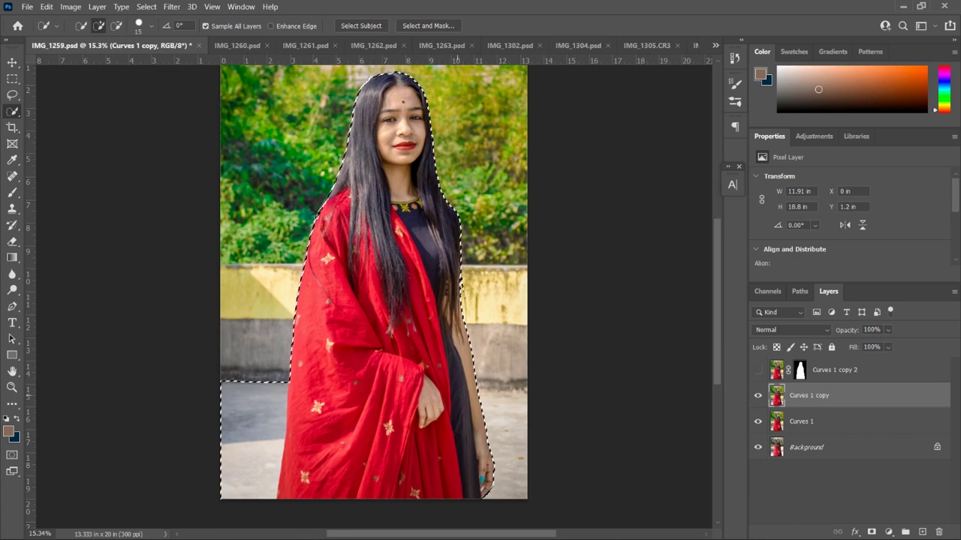
{"action": "left_click_drag", "start_coordinate": [490, 386], "coordinate": [521, 415]}
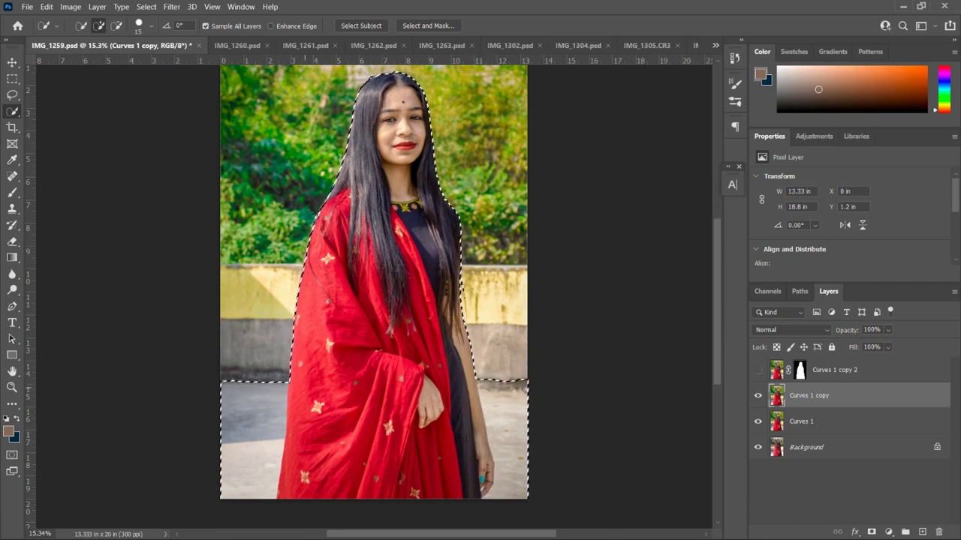
{"action": "left_click_drag", "start_coordinate": [267, 371], "coordinate": [242, 376]}
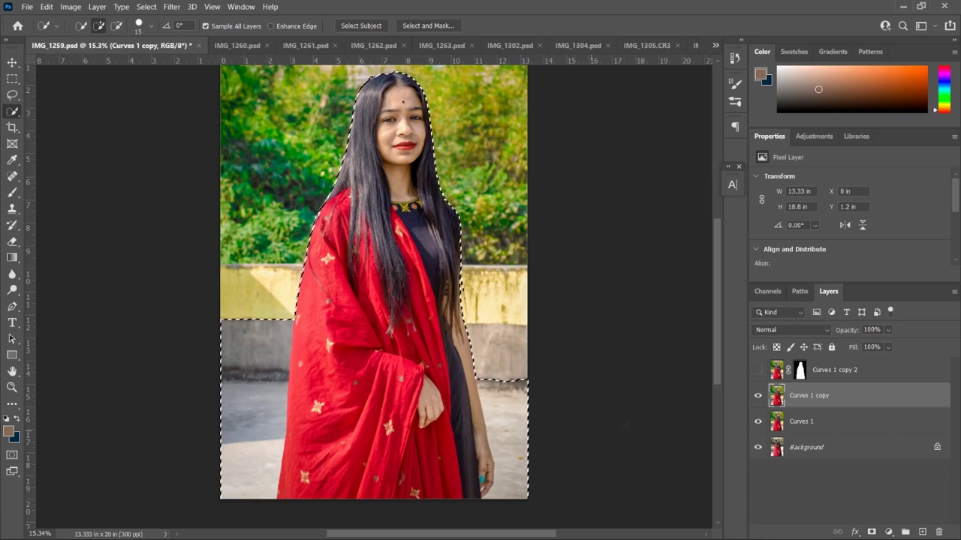
Refine the selection in Select and Mask with Feather 0.2 px and Contrast 2%, and output it to a New Layer with Layer Mask
{"action": "left_click", "coordinate": [418, 26]}
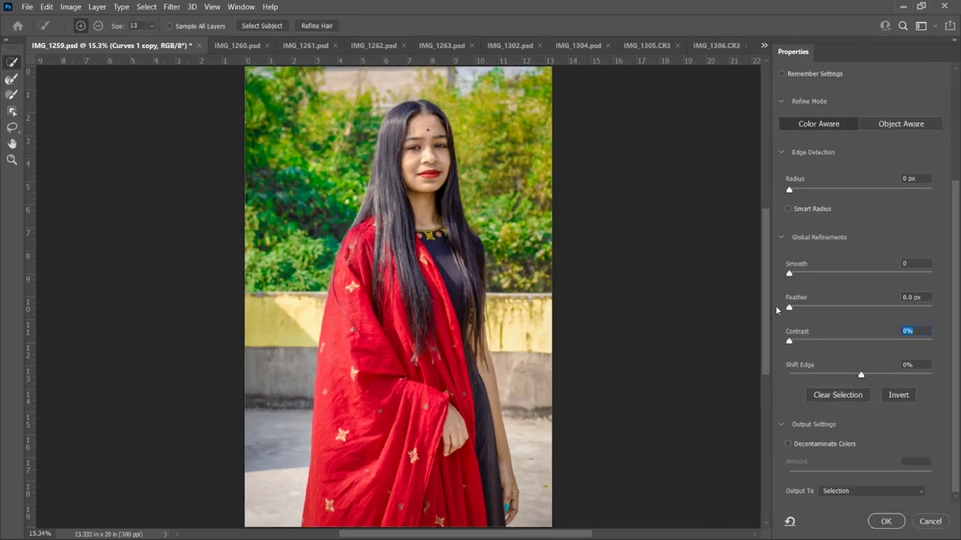
{"action": "left_click", "coordinate": [788, 274]}
{"action": "left_click", "coordinate": [790, 307]}
{"action": "left_click", "coordinate": [850, 489]}
{"action": "left_click", "coordinate": [852, 511]}
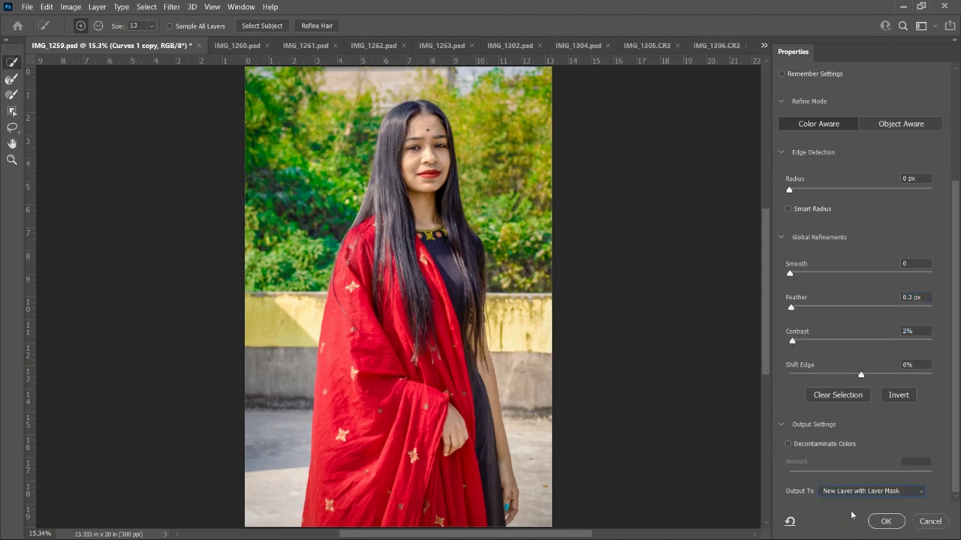
{"action": "left_click", "coordinate": [887, 523]}
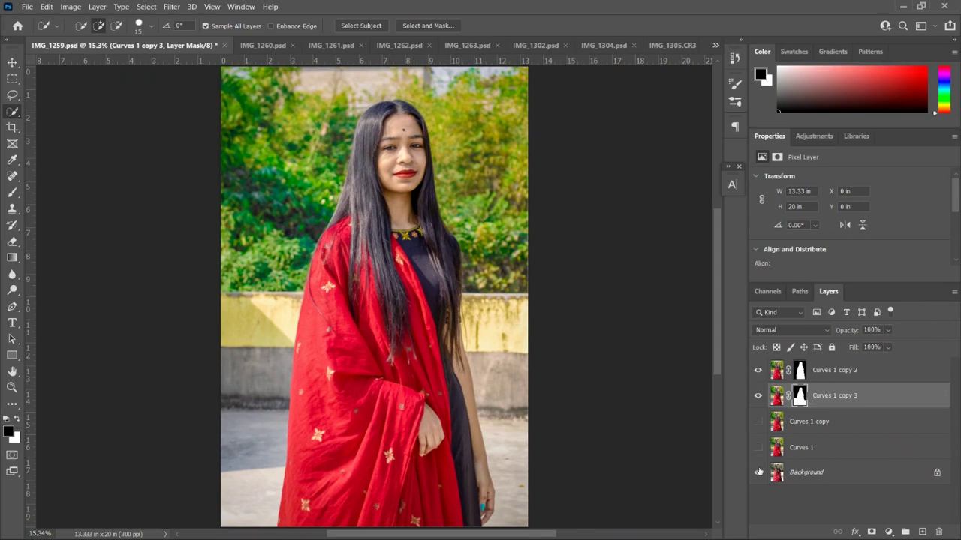
View the Curves 1 copy 3 and Curves 1 copy 2 cutouts in isolation to compare their masks, and show all layers again
{"action": "left_click", "coordinate": [759, 406], "text": "alt"}
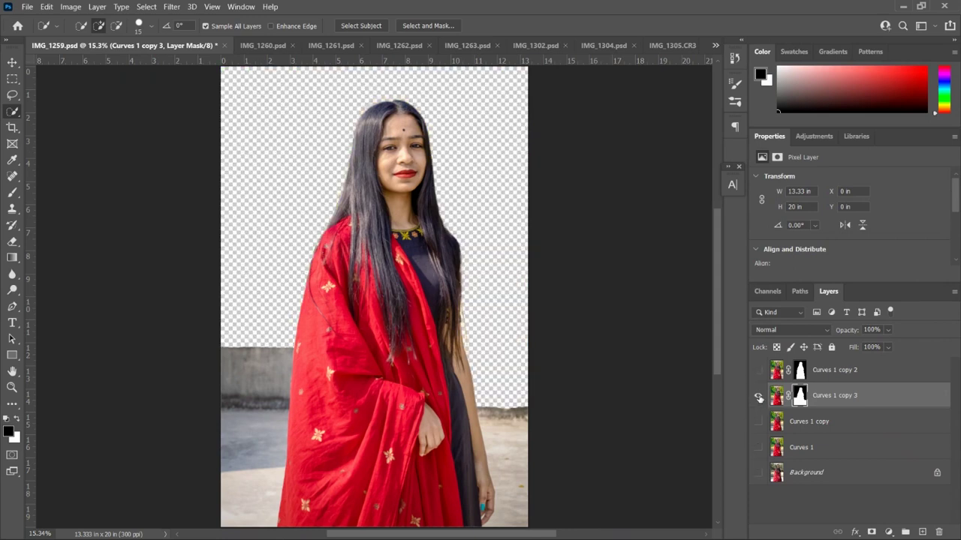
{"action": "left_click", "coordinate": [759, 397]}
{"action": "left_click", "coordinate": [759, 397]}
{"action": "left_click", "coordinate": [758, 396]}
{"action": "left_click", "coordinate": [757, 370]}
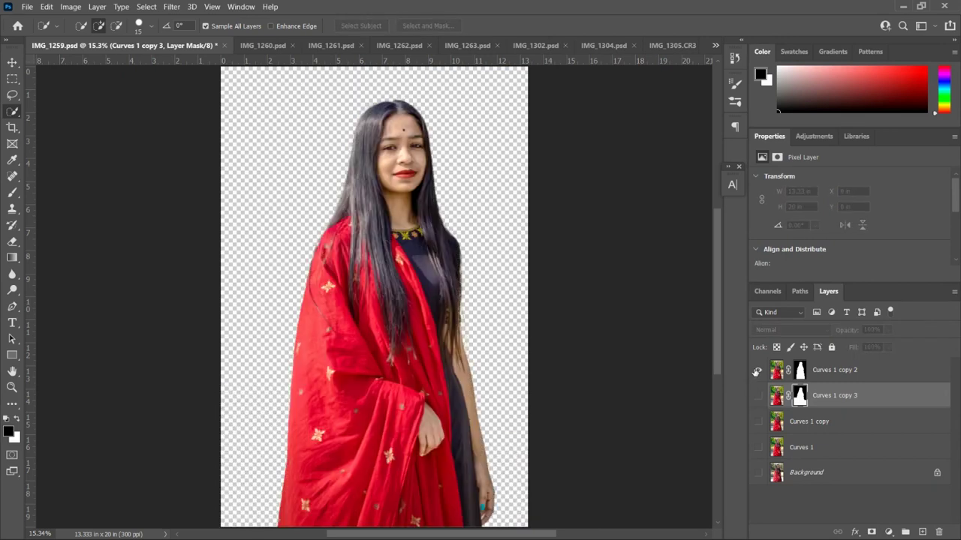
{"action": "left_click_drag", "start_coordinate": [755, 377], "coordinate": [758, 474]}
On the Curves 1 copy layer, draw a loose lasso selection around the woman from head to the lower image edge
{"action": "left_click", "coordinate": [795, 425]}
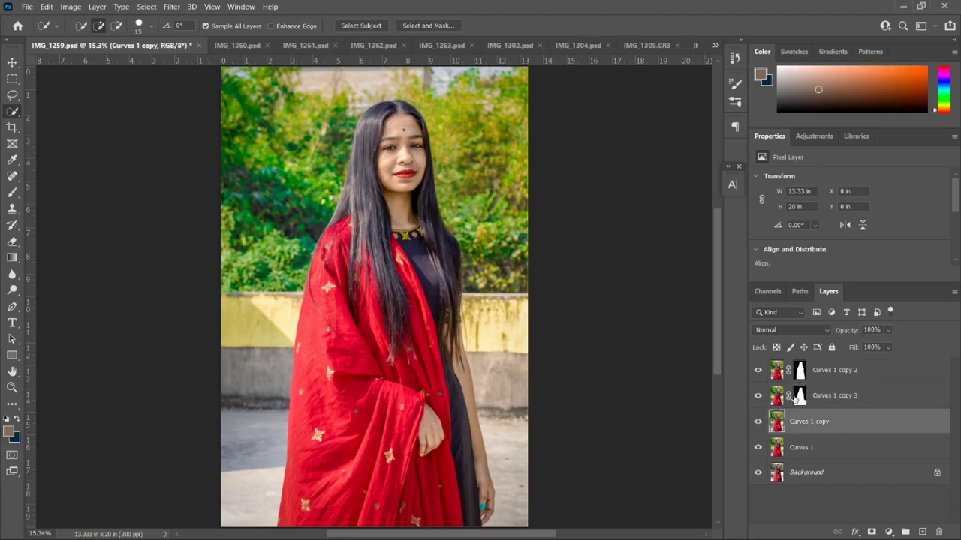
{"action": "left_click", "coordinate": [12, 94]}
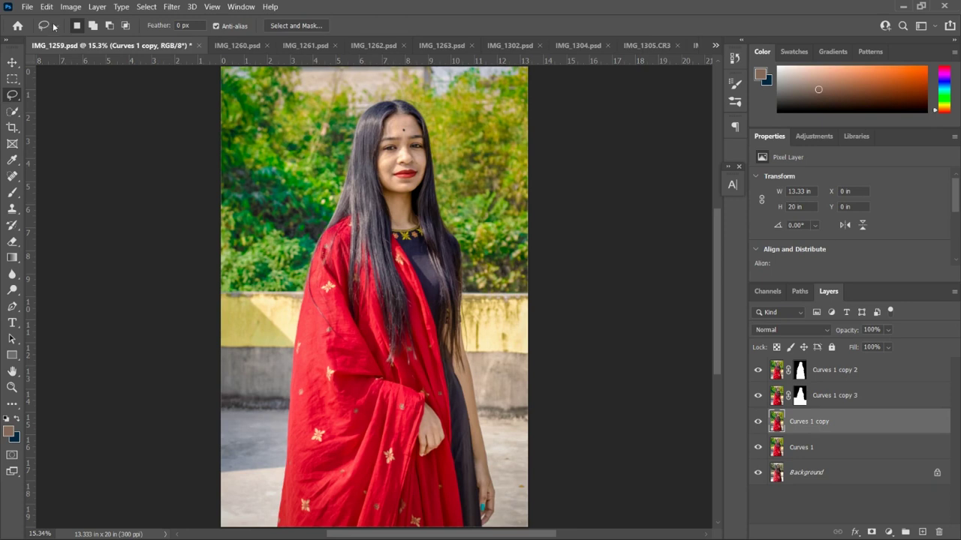
{"action": "scroll", "coordinate": [308, 202], "scroll_direction": "down", "scroll_amount": 1}
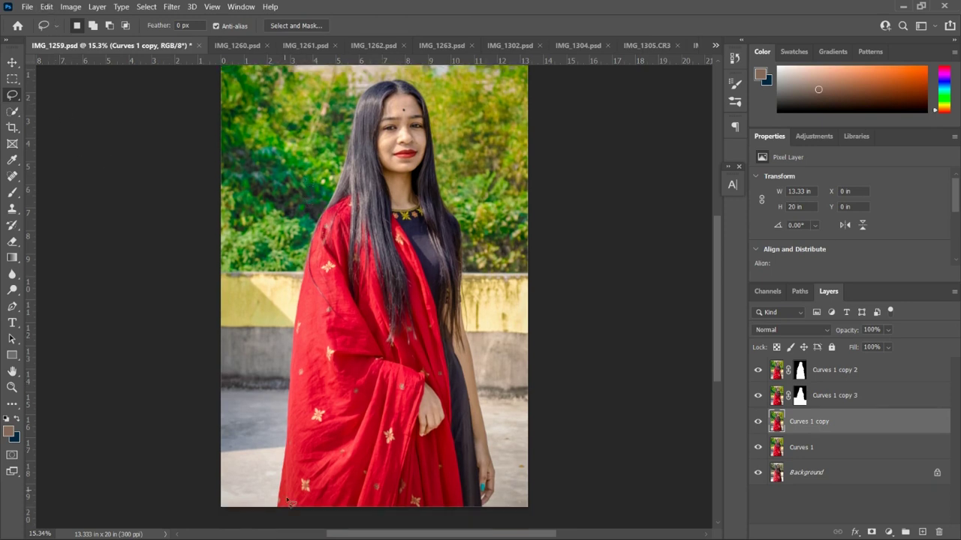
{"action": "mouse_move", "coordinate": [274, 518]}
{"action": "left_mouse_down"}
{"action": "mouse_move", "coordinate": [275, 401]}
{"action": "mouse_move", "coordinate": [307, 203]}
{"action": "mouse_move", "coordinate": [329, 171]}
{"action": "mouse_move", "coordinate": [362, 68]}
{"action": "mouse_move", "coordinate": [409, 67]}
{"action": "left_mouse_up"}
{"action": "mouse_move", "coordinate": [445, 133]}
{"action": "left_mouse_down"}
{"action": "mouse_move", "coordinate": [477, 217]}
{"action": "mouse_move", "coordinate": [512, 518]}
{"action": "mouse_move", "coordinate": [471, 532]}
{"action": "mouse_move", "coordinate": [270, 534]}
{"action": "left_mouse_up"}
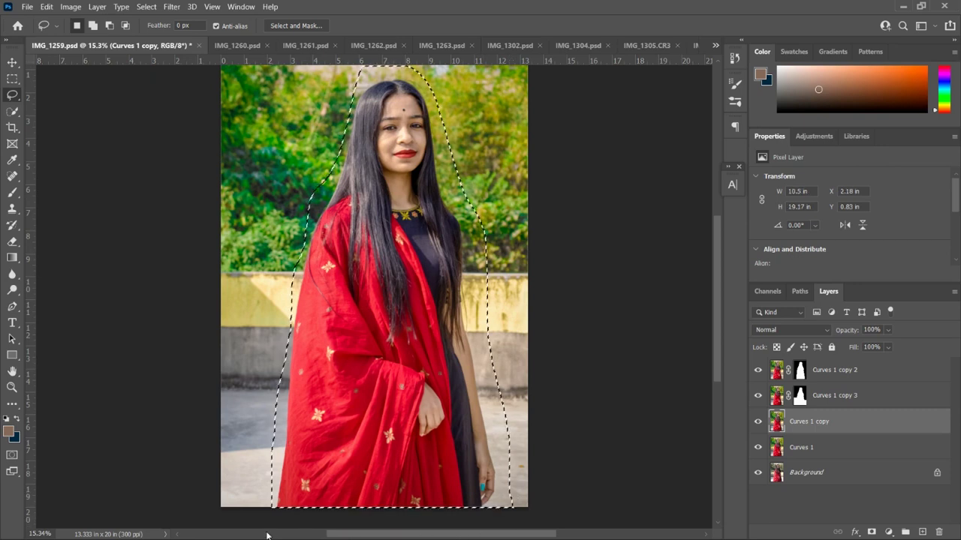
Fill the lassoed area with Content-Aware contents in Normal mode at 100% opacity, with Color Adaptation on
{"action": "left_click", "coordinate": [47, 6]}
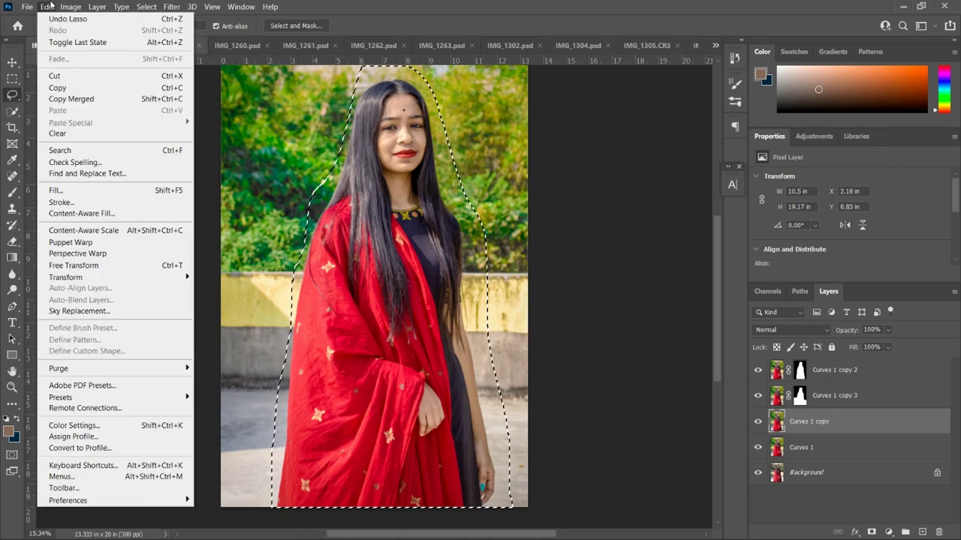
{"action": "left_click", "coordinate": [70, 193]}
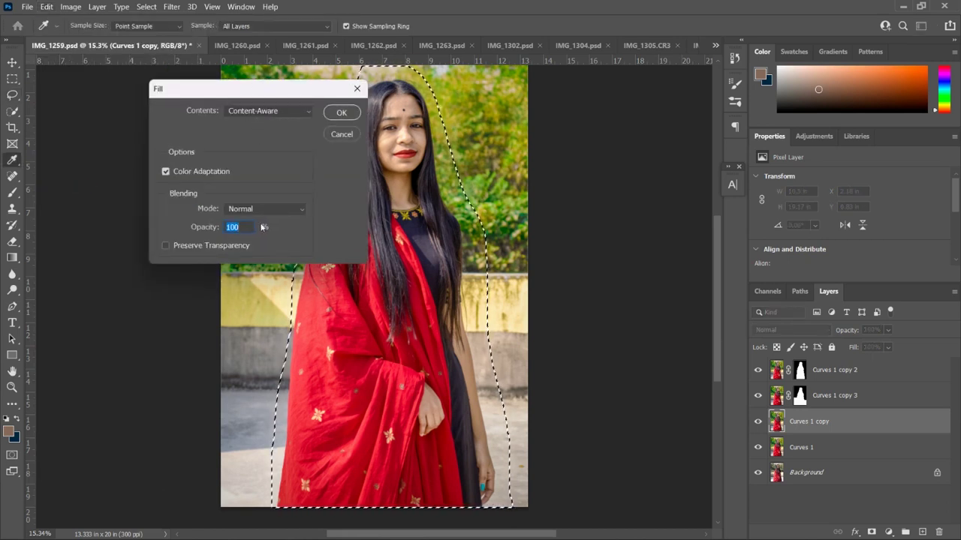
{"action": "left_click", "coordinate": [342, 112]}
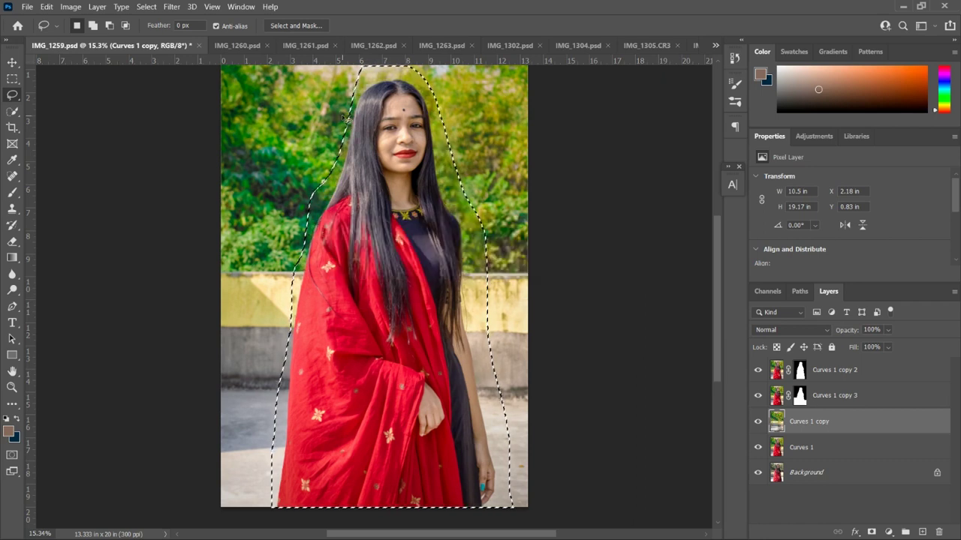
Hide every layer except the filled Curves 1 copy, clear the selection, and briefly preview the Curves 1 copy 3 cutout over it
{"action": "left_click", "coordinate": [758, 396]}
{"action": "left_click", "coordinate": [759, 370]}
{"action": "left_click", "coordinate": [758, 448]}
{"action": "left_click", "coordinate": [758, 473]}
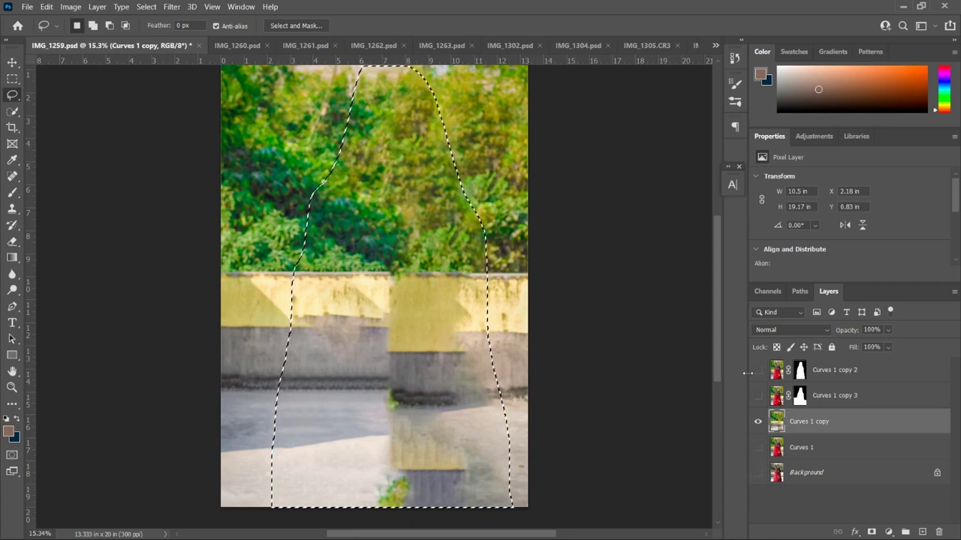
{"action": "left_click", "coordinate": [146, 7]}
{"action": "left_click", "coordinate": [158, 22]}
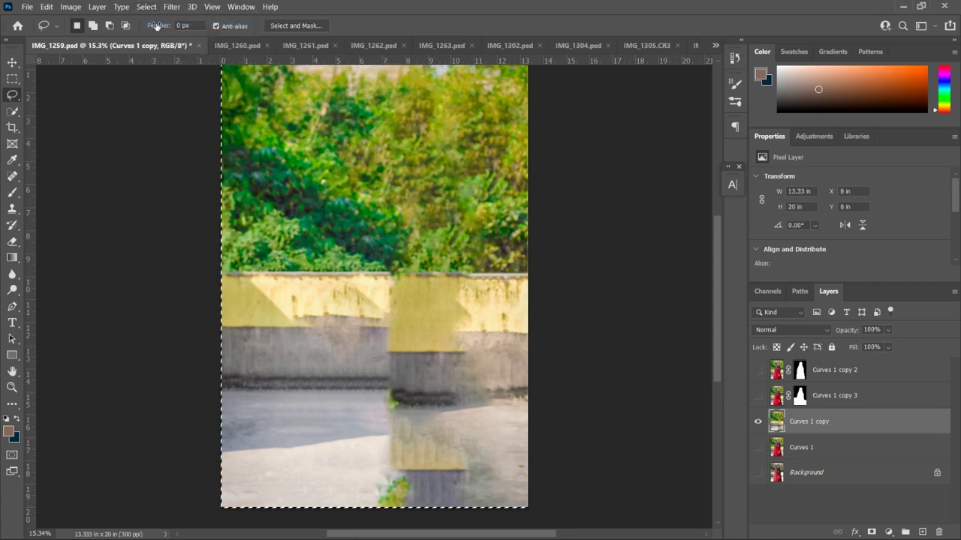
{"action": "key", "text": "ctrl+d"}
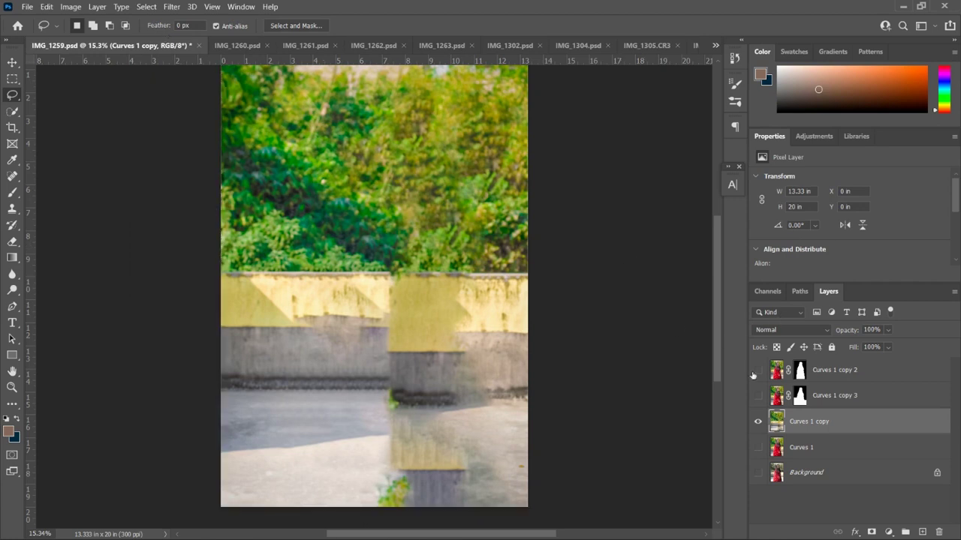
{"action": "left_click", "coordinate": [758, 396]}
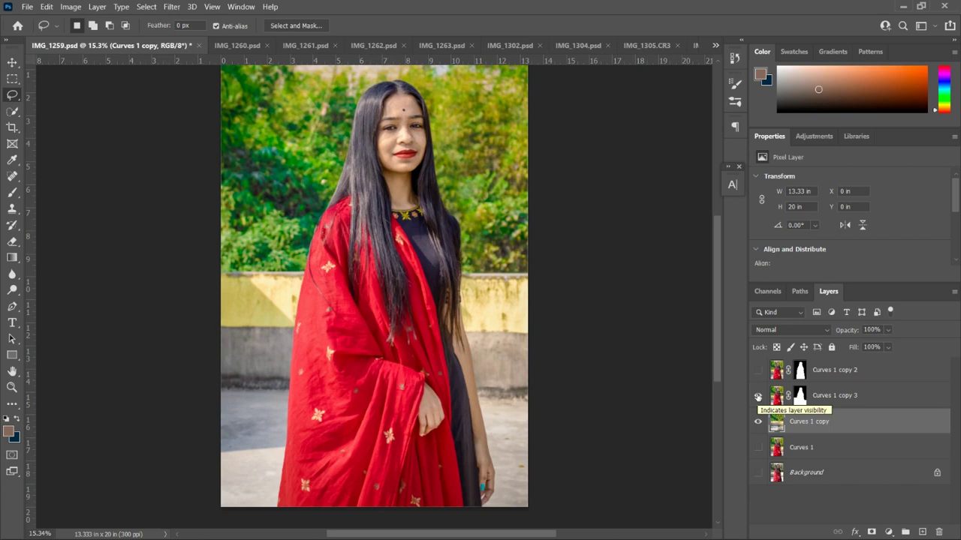
{"action": "left_click", "coordinate": [758, 395]}
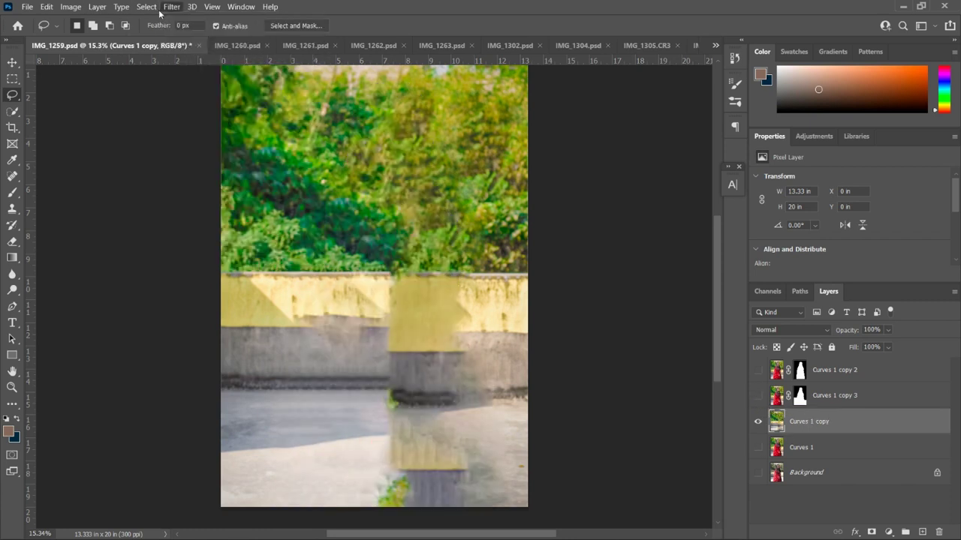
Apply a Lens Blur to the Curves 1 copy background with an Octagon (8) iris, Radius 38 and specular Brightness 75
{"action": "left_click", "coordinate": [156, 9]}
{"action": "left_click", "coordinate": [174, 8]}
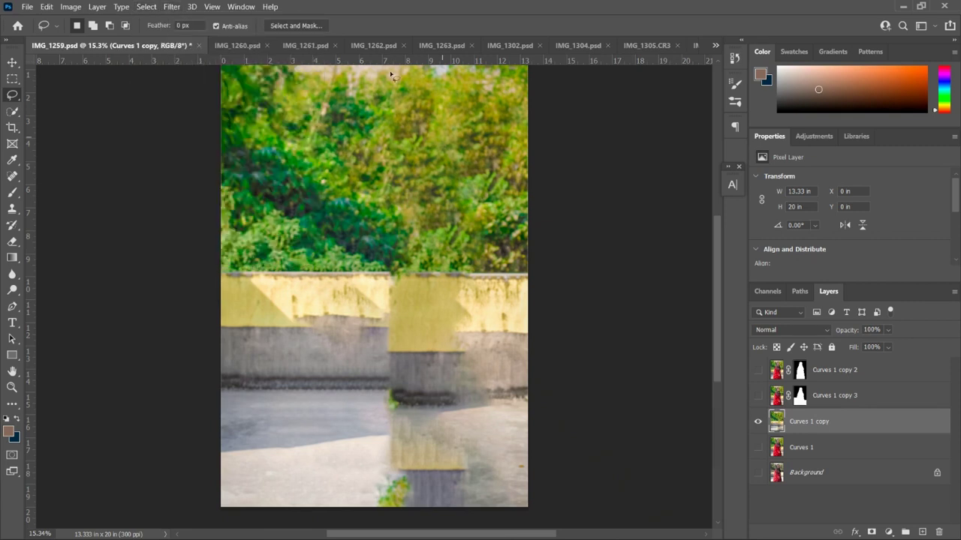
{"action": "left_click", "coordinate": [182, 12]}
{"action": "mouse_move", "coordinate": [208, 159]}
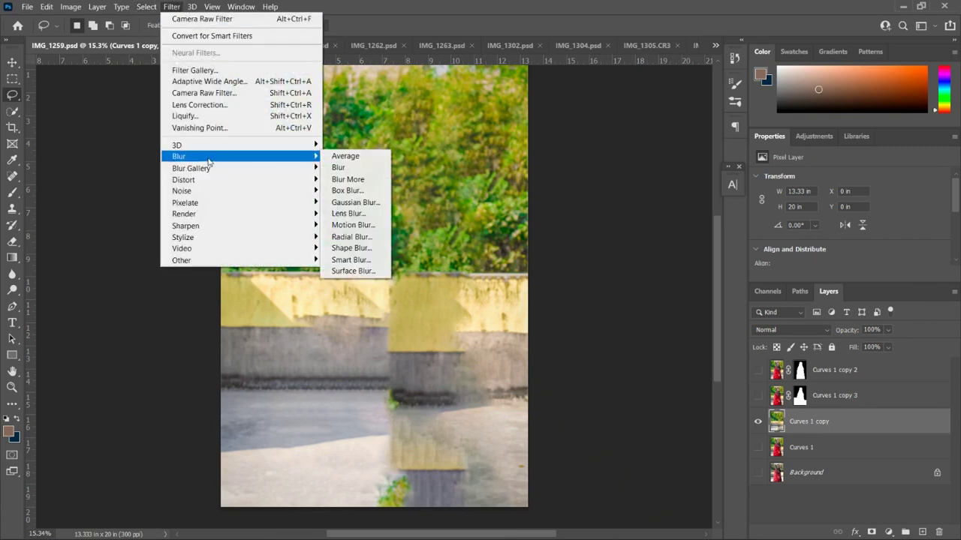
{"action": "left_click", "coordinate": [348, 213]}
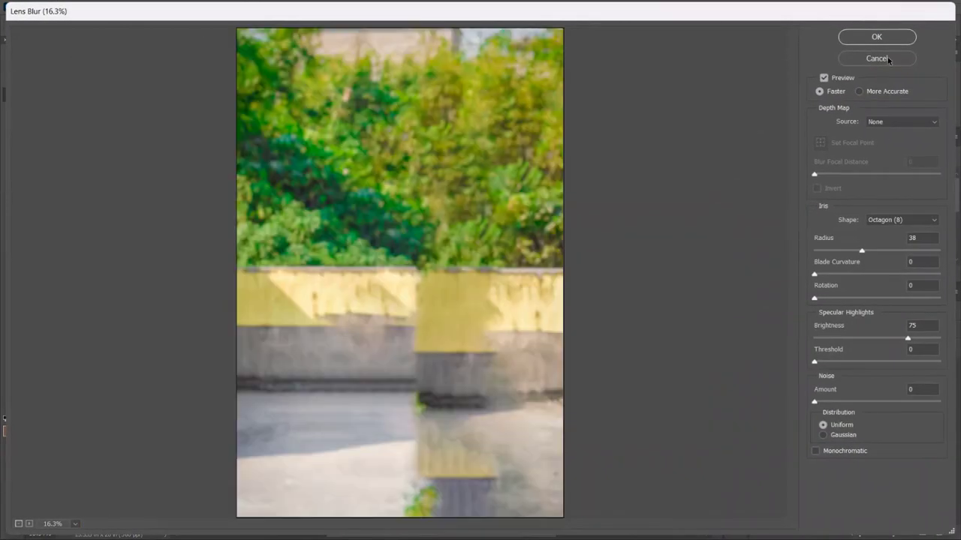
{"action": "left_click", "coordinate": [877, 38]}
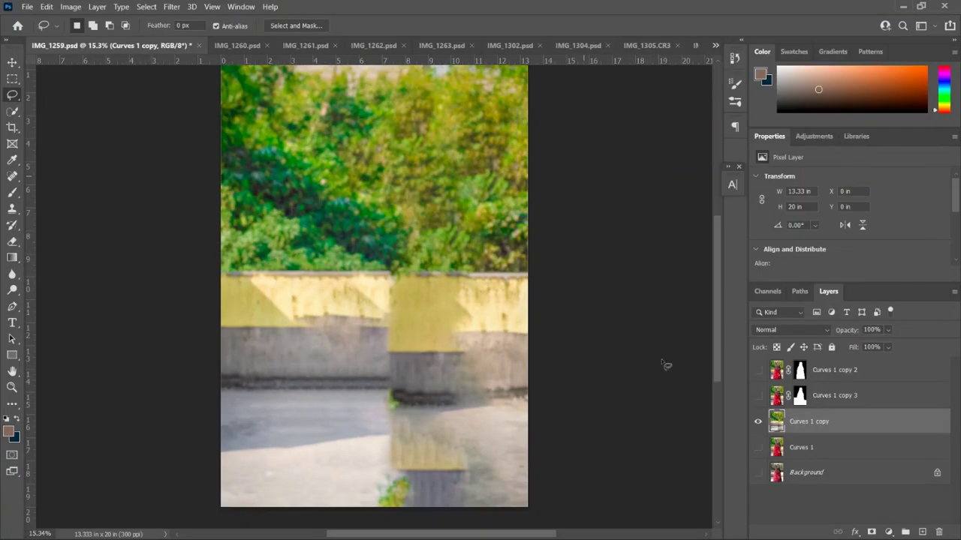
Compare the Curves 1 layer with the blurred-background composite, and leave all layers except Curves 1 copy 2 visible
{"action": "left_click", "coordinate": [759, 424]}
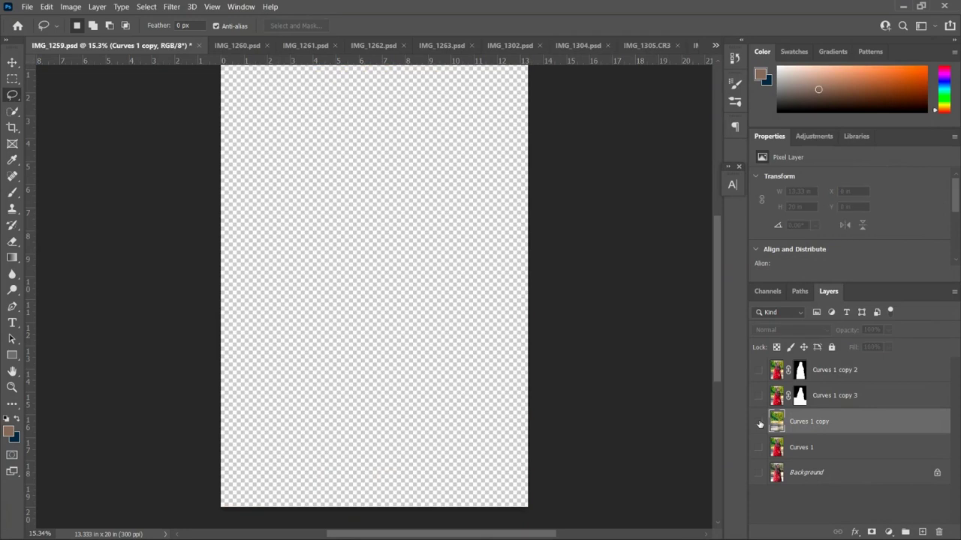
{"action": "left_click", "coordinate": [758, 448]}
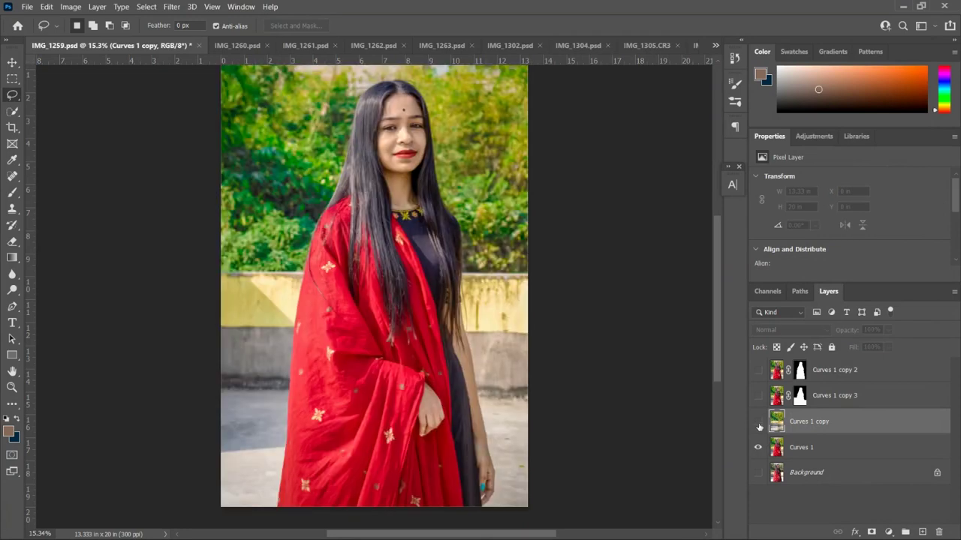
{"action": "left_click", "coordinate": [759, 423]}
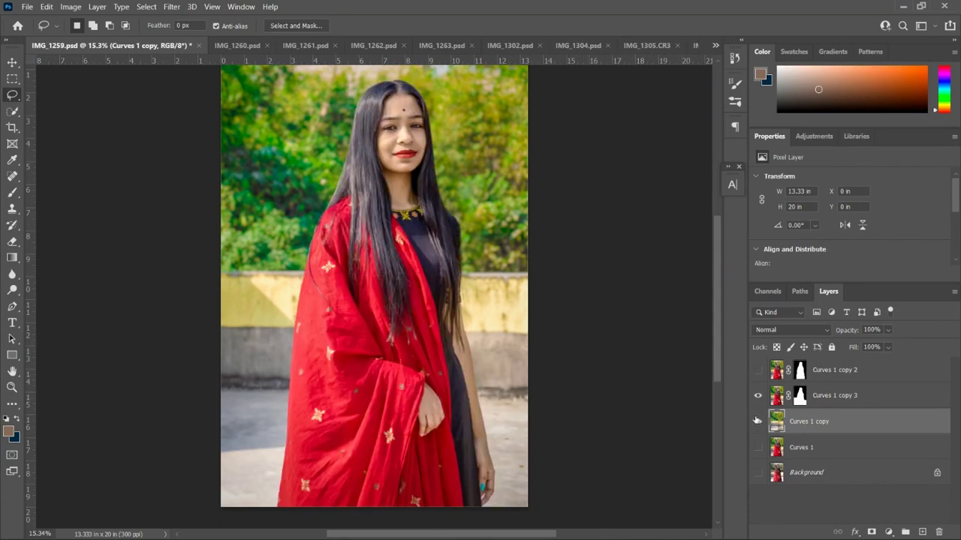
{"action": "left_click_drag", "start_coordinate": [758, 456], "coordinate": [757, 393]}
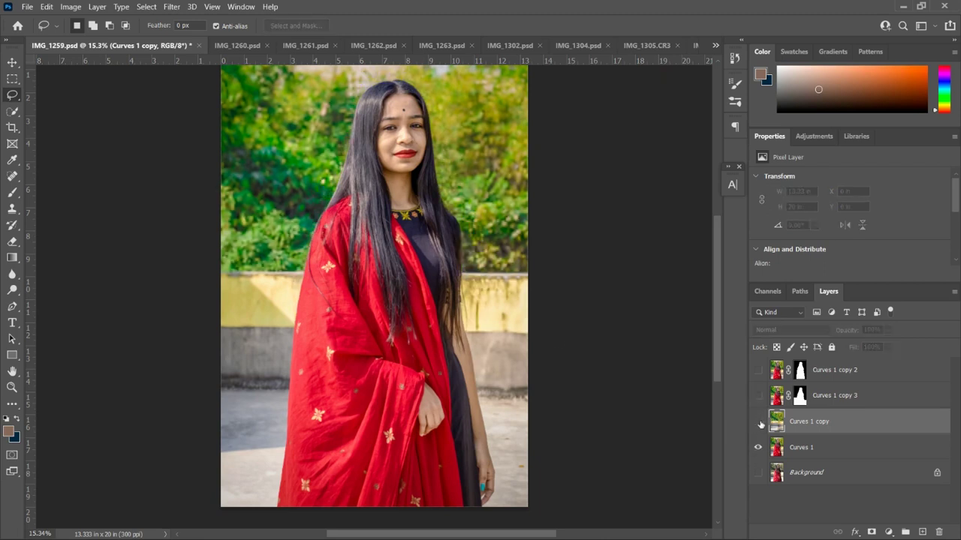
{"action": "left_click", "coordinate": [757, 424]}
{"action": "left_click", "coordinate": [758, 395]}
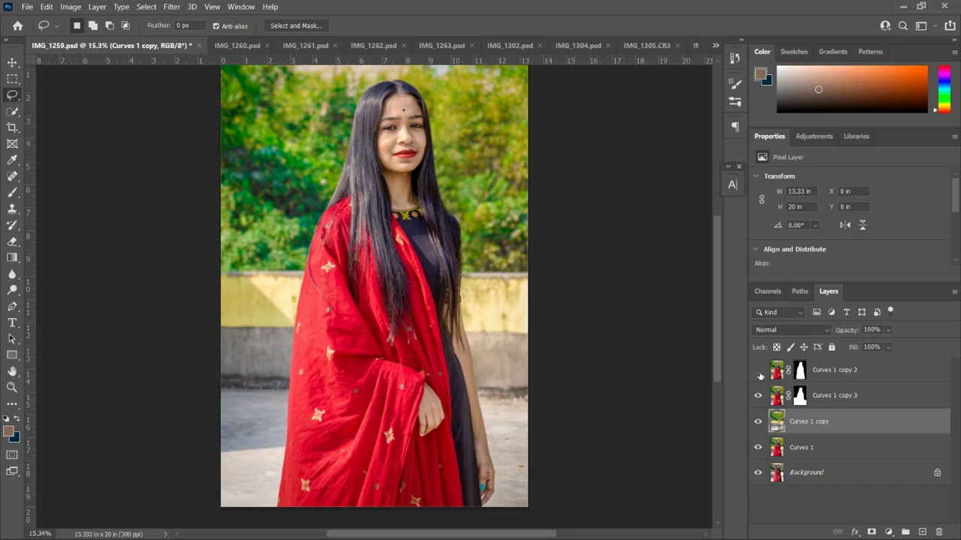
Delete the hidden Curves 1 copy 2 layer
{"action": "scroll", "coordinate": [558, 396], "scroll_direction": "down", "scroll_amount": 2}
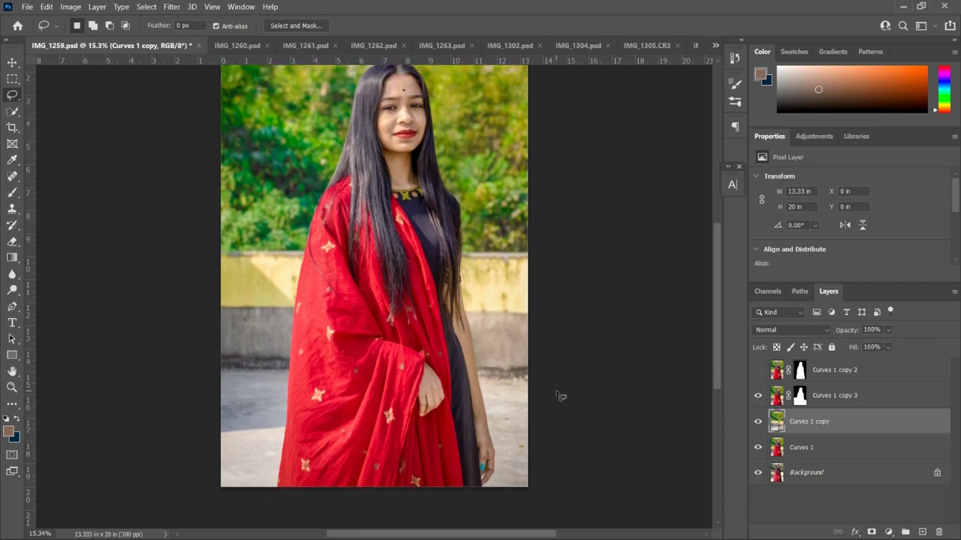
{"action": "scroll", "coordinate": [612, 359], "scroll_direction": "up", "scroll_amount": 3}
{"action": "left_click", "coordinate": [828, 371]}
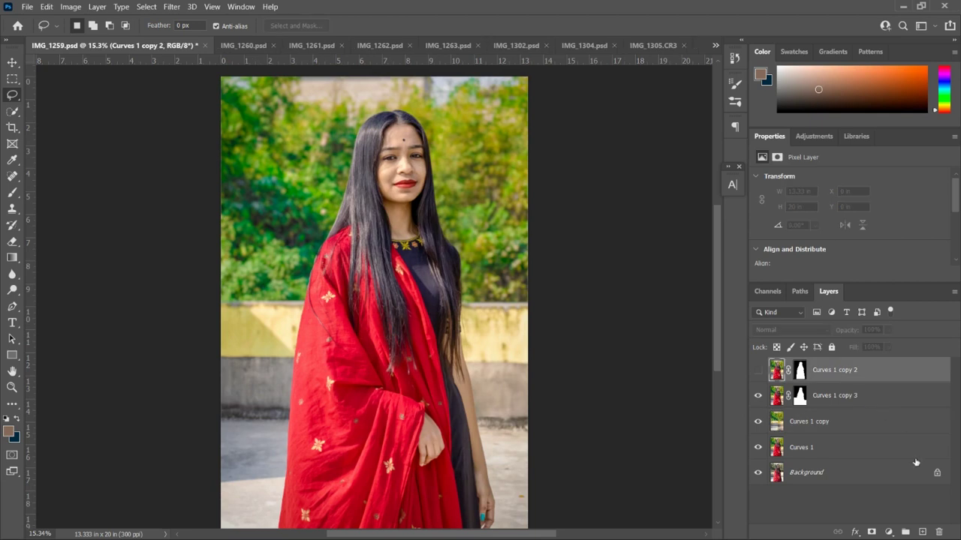
{"action": "left_click", "coordinate": [939, 531]}
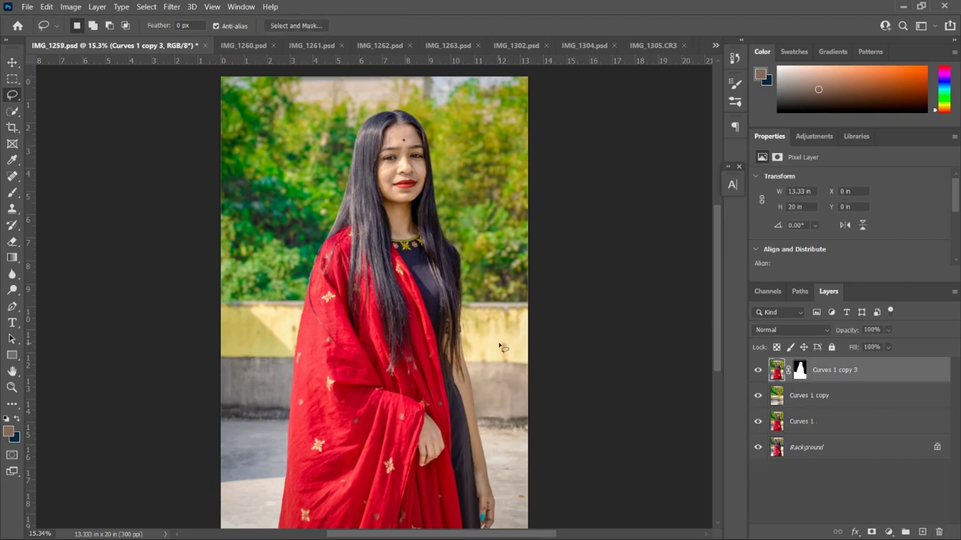
{"action": "scroll", "coordinate": [499, 347], "scroll_direction": "down", "scroll_amount": 1, "text": "alt"}
{"action": "scroll", "coordinate": [491, 330], "scroll_direction": "down", "scroll_amount": 1}
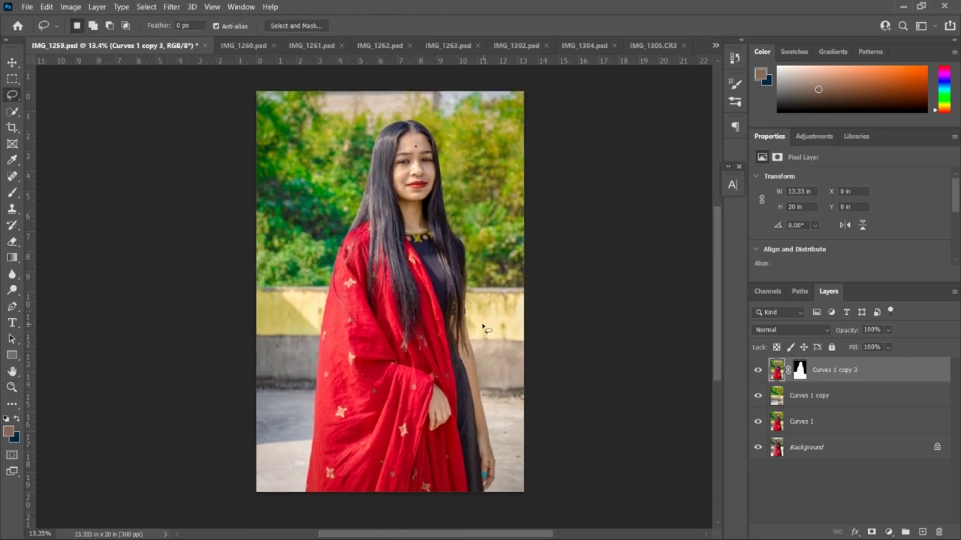
{"action": "key", "text": "z"}
{"action": "left_click_drag", "start_coordinate": [486, 329], "coordinate": [497, 334]}
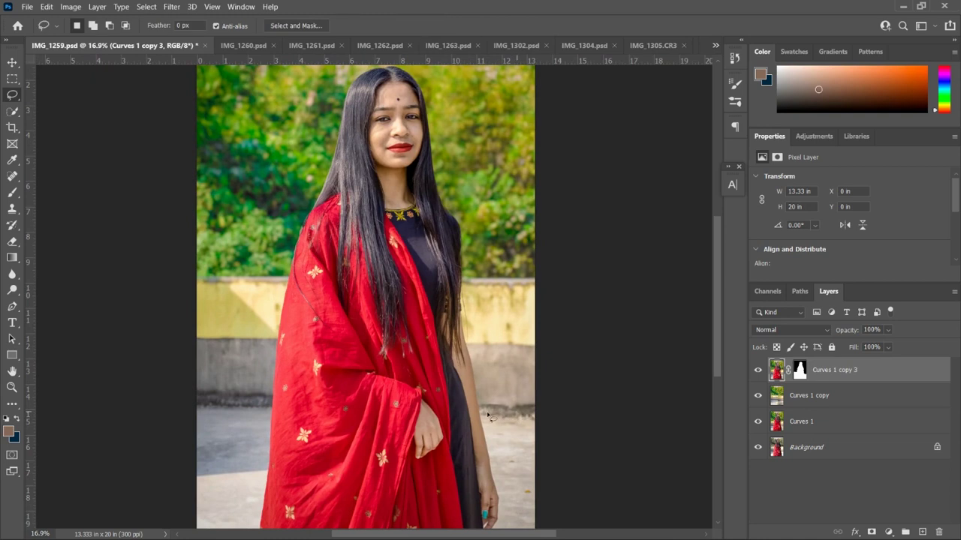
Paste the copied sunlight image as a new layer directly above the Curves 1 copy layer
{"action": "left_click", "coordinate": [12, 274]}
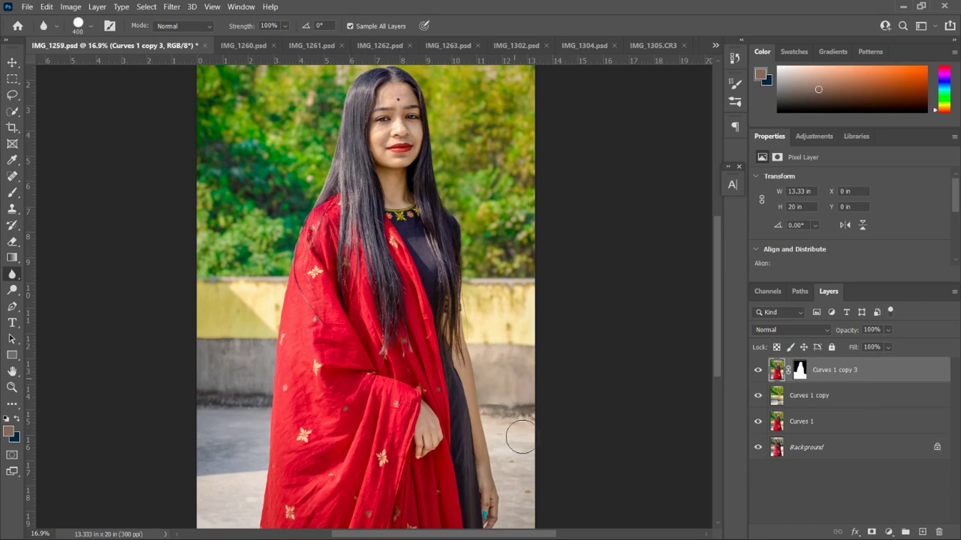
{"action": "scroll", "coordinate": [509, 432], "scroll_direction": "down", "scroll_amount": 2}
{"action": "key", "text": "v"}
{"action": "left_click", "coordinate": [833, 399]}
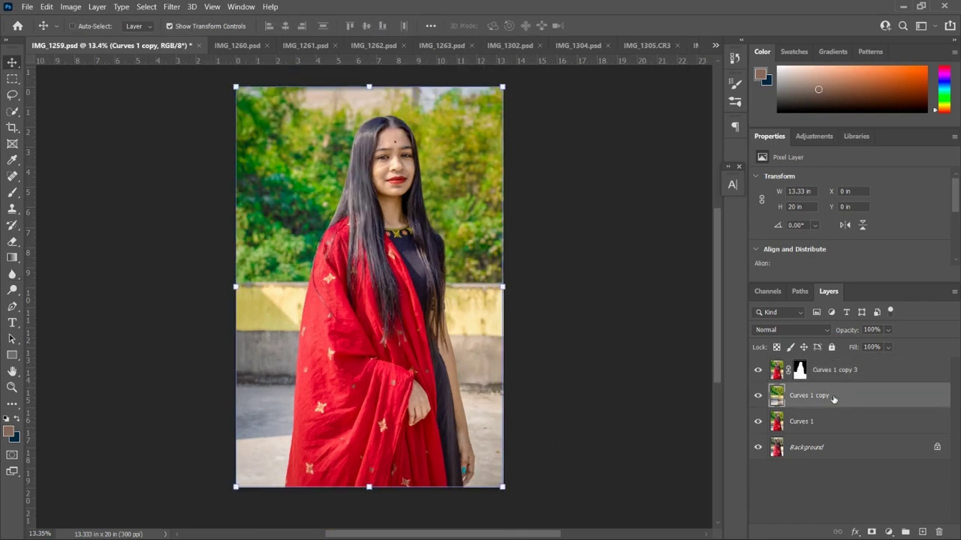
{"action": "key", "text": "ctrl+v"}
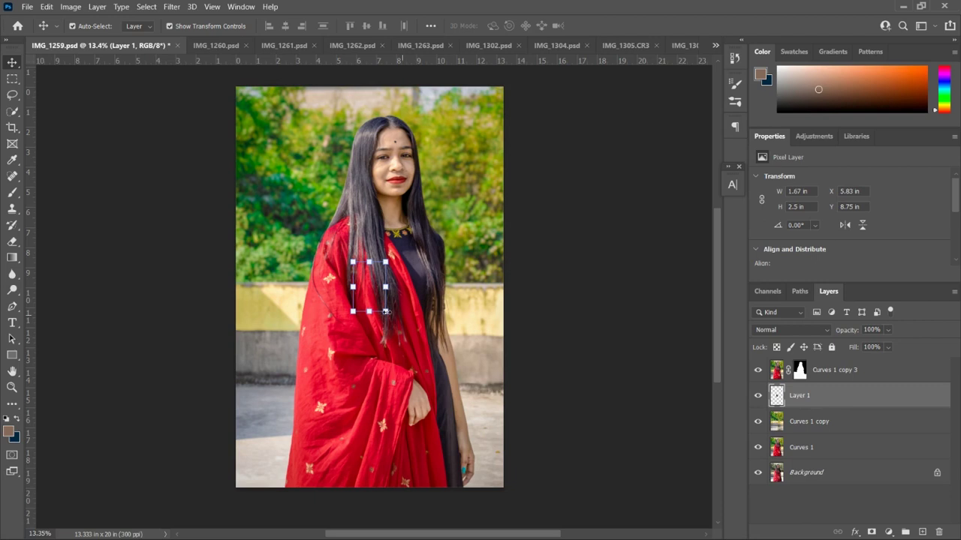
Enlarge the pasted sunlight image to about 633% width and 607% height, mirrored horizontally, covering the upper background behind the woman
{"action": "left_click_drag", "start_coordinate": [385, 311], "coordinate": [484, 447]}
{"action": "left_click_drag", "start_coordinate": [466, 319], "coordinate": [361, 200]}
{"action": "left_click_drag", "start_coordinate": [249, 238], "coordinate": [509, 258]}
{"action": "left_click_drag", "start_coordinate": [464, 237], "coordinate": [327, 179]}
{"action": "left_click_drag", "start_coordinate": [379, 286], "coordinate": [447, 390]}
{"action": "mouse_move", "coordinate": [304, 246]}
{"action": "left_mouse_down"}
{"action": "mouse_move", "coordinate": [337, 247]}
{"action": "mouse_move", "coordinate": [304, 246]}
{"action": "left_mouse_up"}
Set the sunlight layer's blend mode to Screen and apply its transform
{"action": "left_click", "coordinate": [783, 331]}
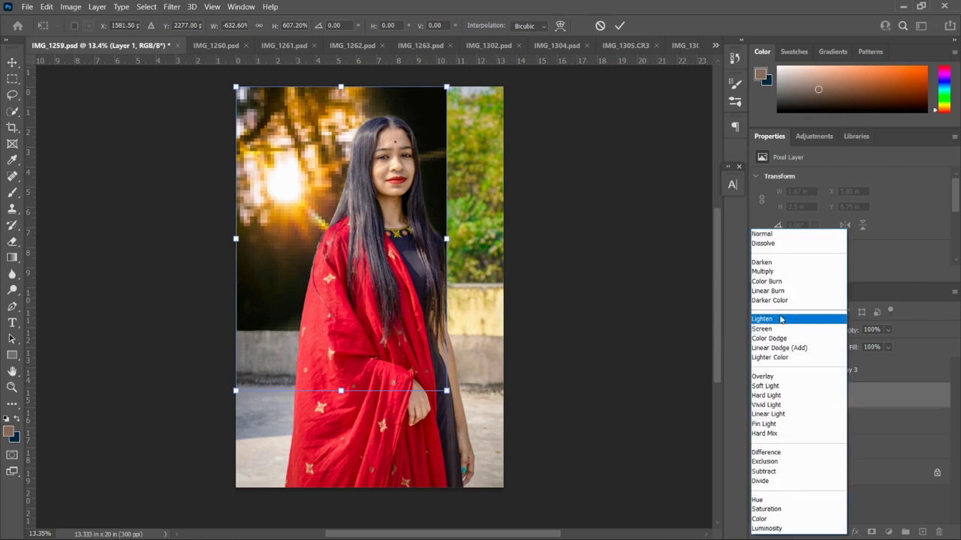
{"action": "left_click", "coordinate": [782, 330]}
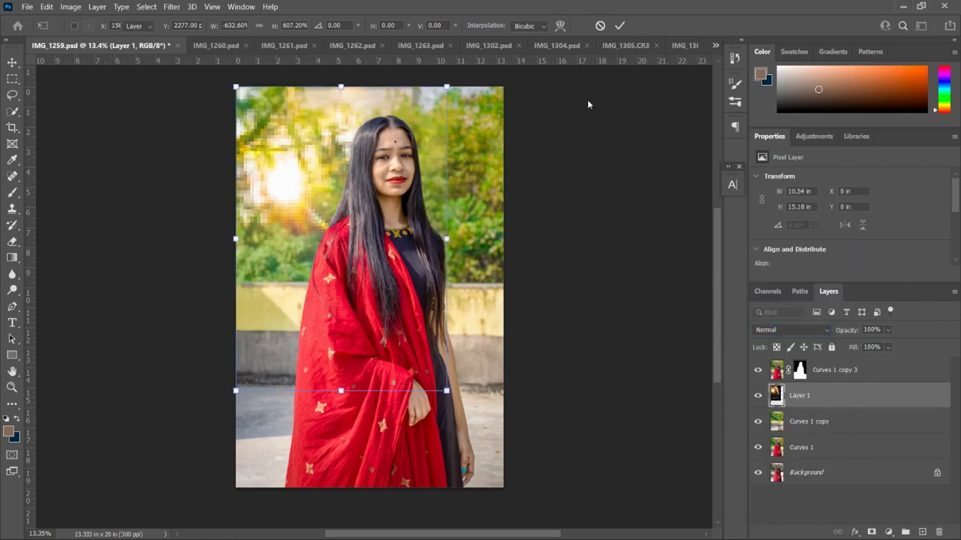
{"action": "key", "text": "Return"}
{"action": "left_click", "coordinate": [231, 155]}
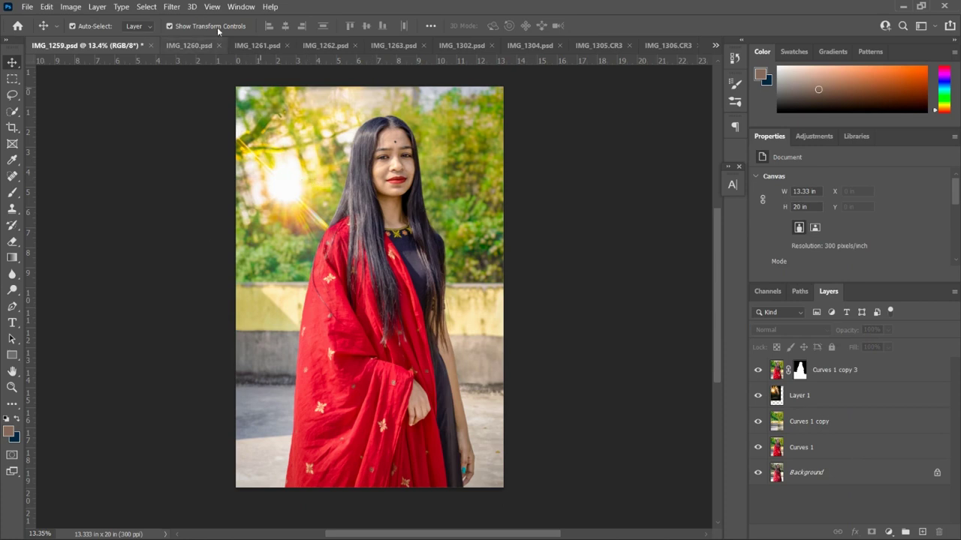
Soften the sunlight on Layer 1 with a Gaussian Blur
{"action": "left_click", "coordinate": [802, 395]}
{"action": "left_click", "coordinate": [171, 7]}
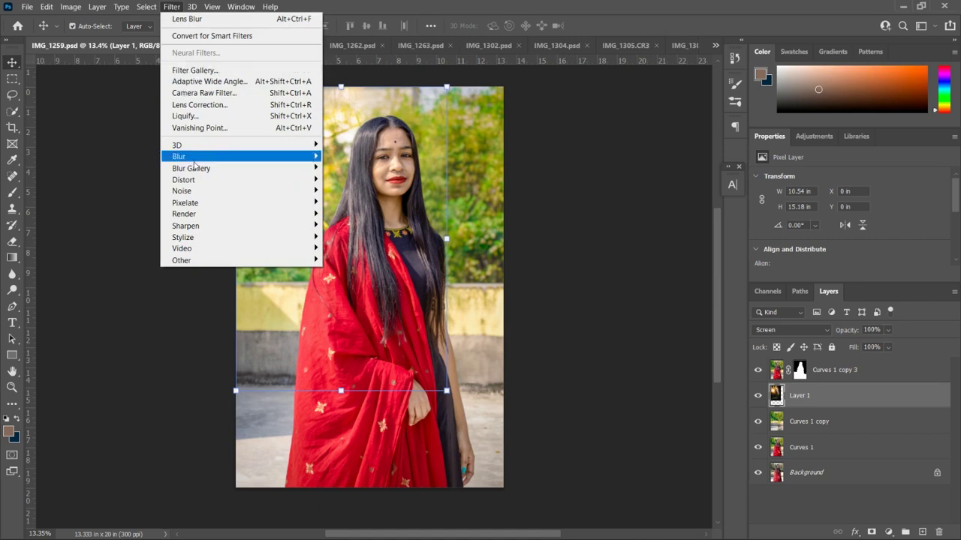
{"action": "mouse_move", "coordinate": [197, 157]}
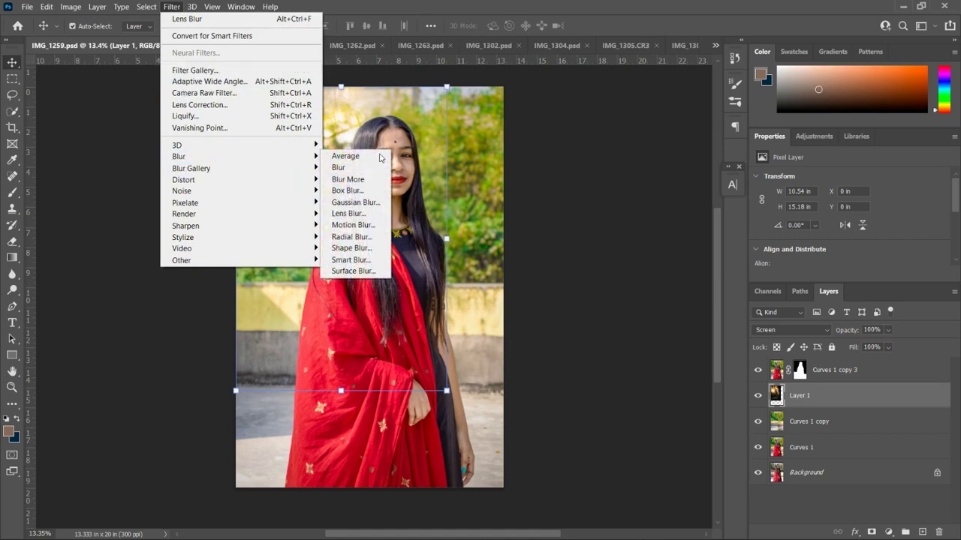
{"action": "left_click", "coordinate": [359, 204]}
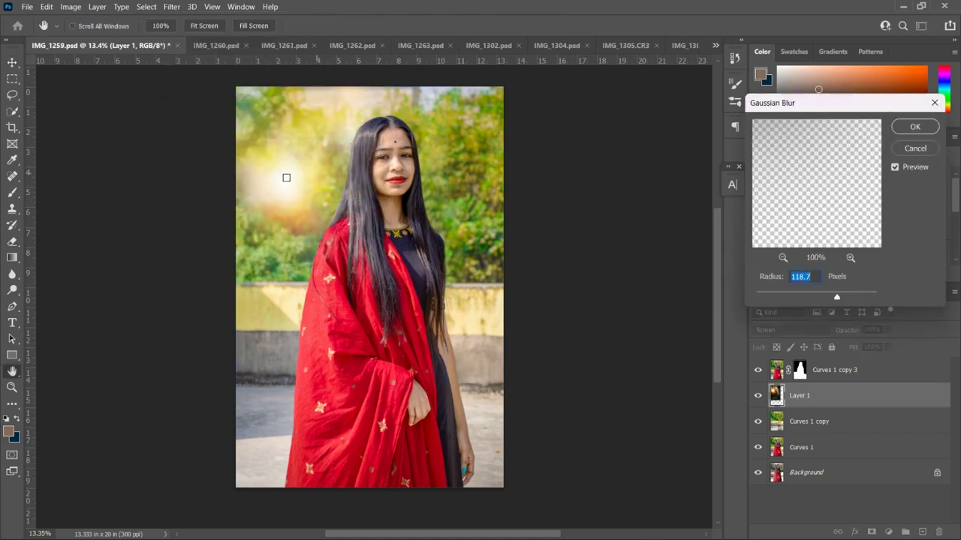
{"action": "mouse_move", "coordinate": [837, 299]}
{"action": "left_mouse_down"}
{"action": "mouse_move", "coordinate": [820, 300]}
{"action": "mouse_move", "coordinate": [837, 300]}
{"action": "left_mouse_up"}
{"action": "left_click", "coordinate": [915, 127]}
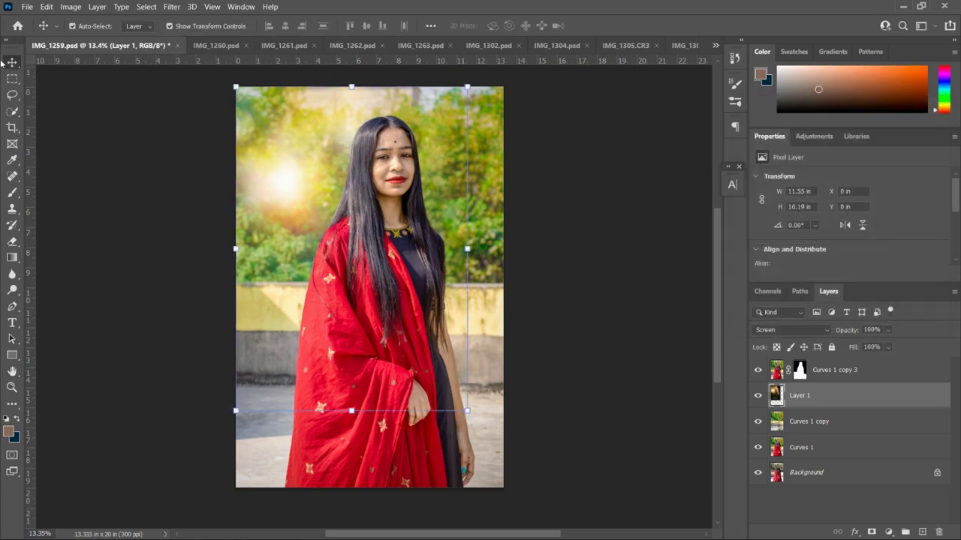
Scale the blurred sunlight layer to about 114.6% to span the photo's width, and shift it slightly upward
{"action": "left_click_drag", "start_coordinate": [467, 411], "coordinate": [501, 458]}
{"action": "left_click_drag", "start_coordinate": [299, 207], "coordinate": [298, 187]}
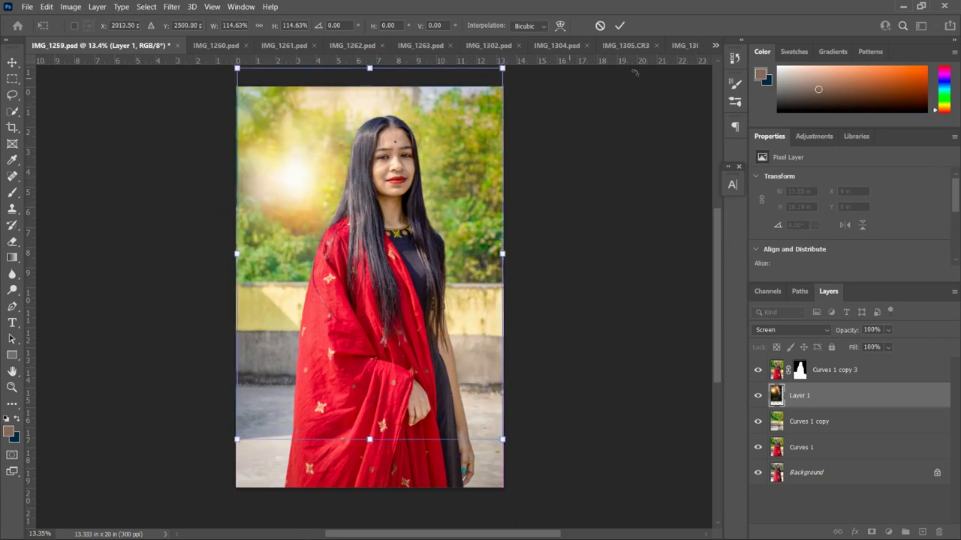
{"action": "left_click", "coordinate": [620, 28]}
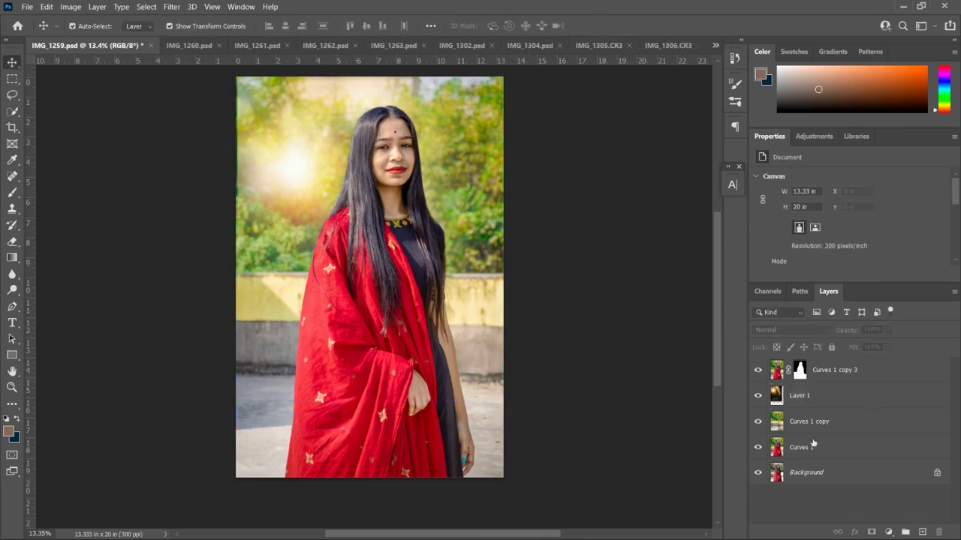
Lower the opacity of the sunlight layer, Layer 1, to 86%
{"action": "left_click", "coordinate": [831, 400]}
{"action": "left_click", "coordinate": [890, 330]}
{"action": "left_click_drag", "start_coordinate": [891, 347], "coordinate": [893, 347]}
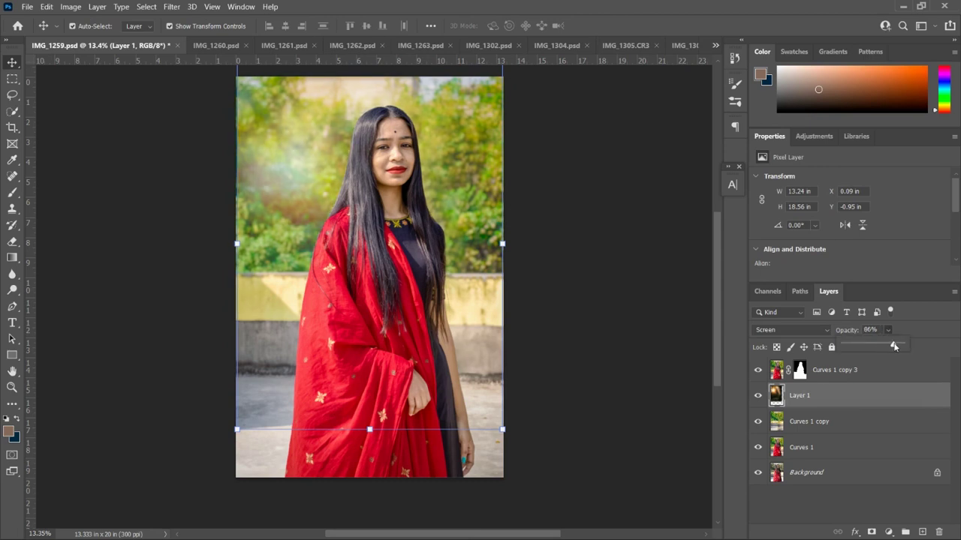
{"action": "left_click", "coordinate": [603, 264]}
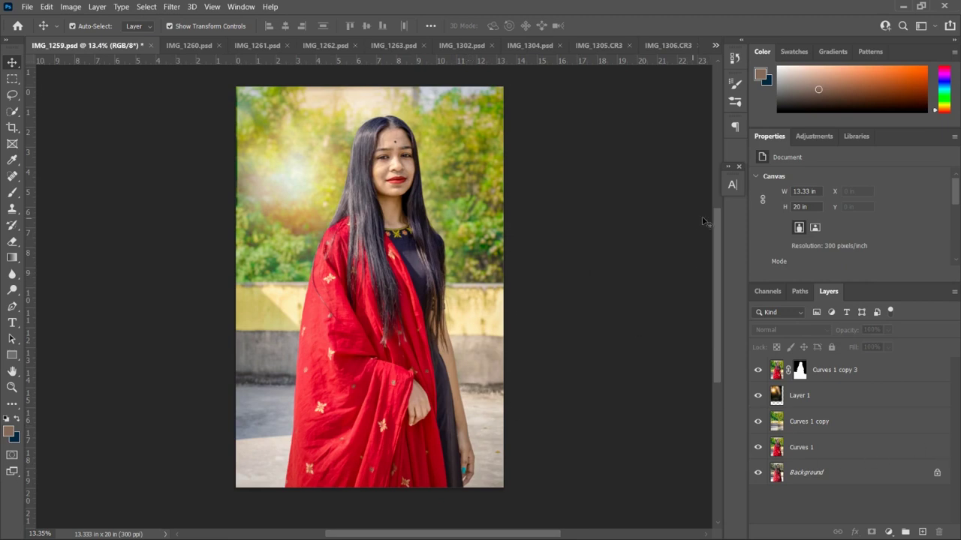
Save the edited portrait to its existing file, IMG_1259.psd
{"action": "left_click", "coordinate": [841, 375]}
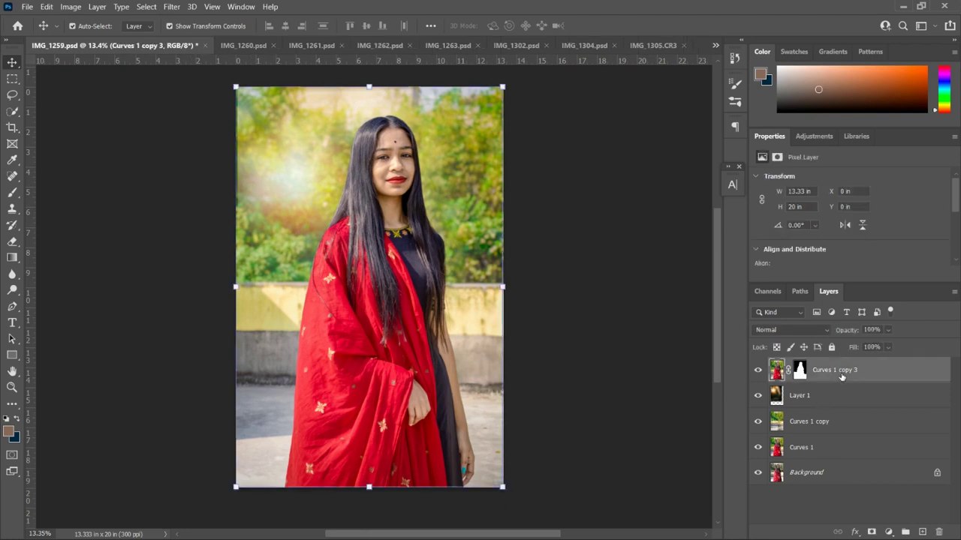
{"action": "left_click", "coordinate": [598, 335]}
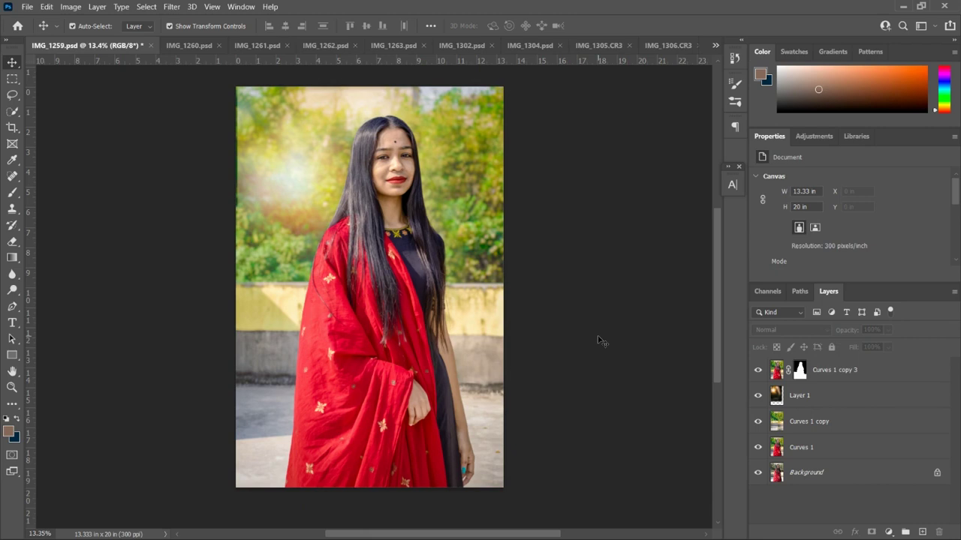
{"action": "key", "text": "ctrl+s"}
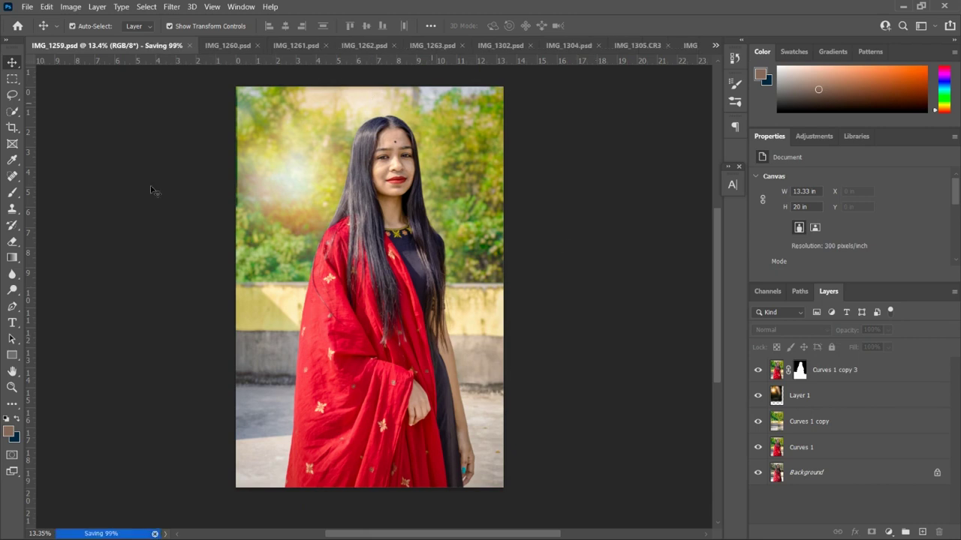
Save the layered document as ashu.psd in the ashuown folder, with Maximize Compatibility on
{"action": "scroll", "coordinate": [352, 194], "scroll_direction": "up", "scroll_amount": 1}
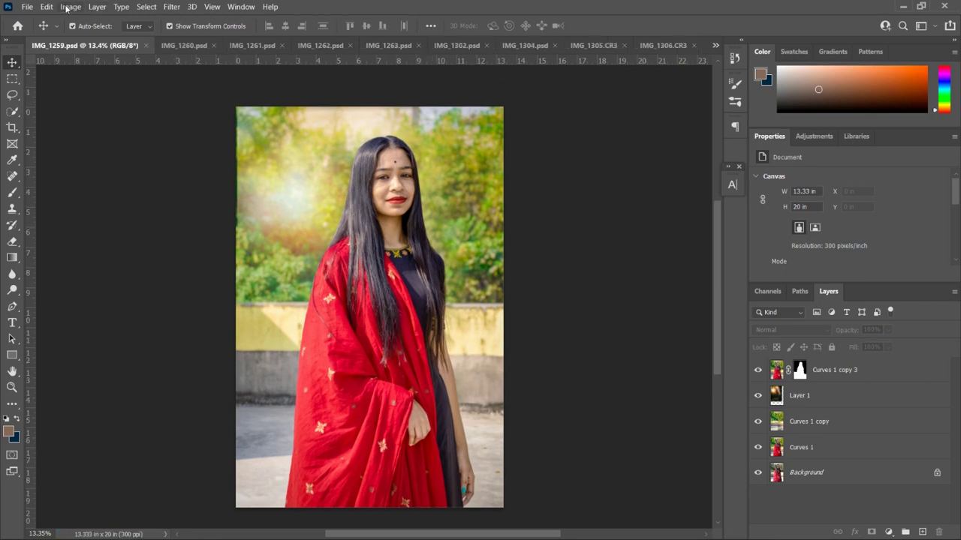
{"action": "key", "text": "ctrl"}
{"action": "left_click", "coordinate": [27, 6]}
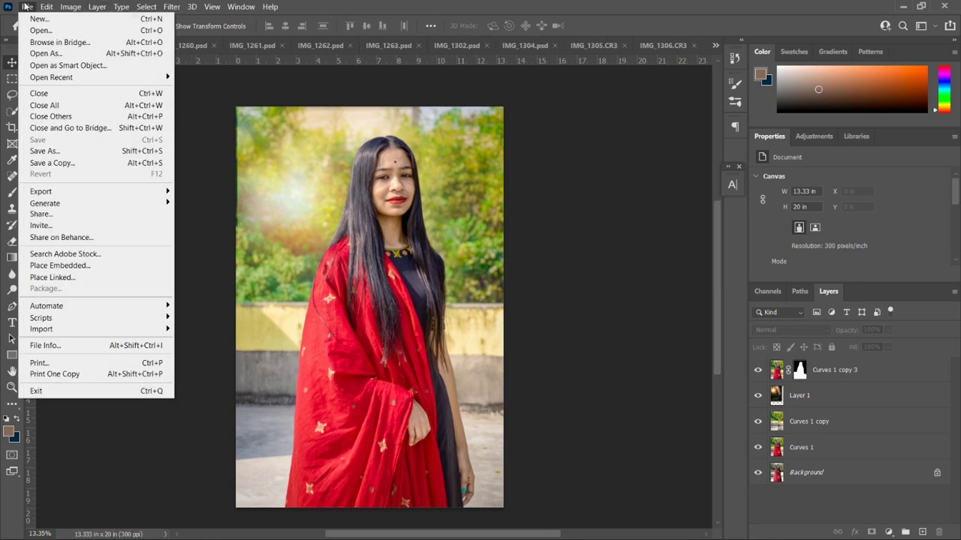
{"action": "left_click", "coordinate": [53, 153]}
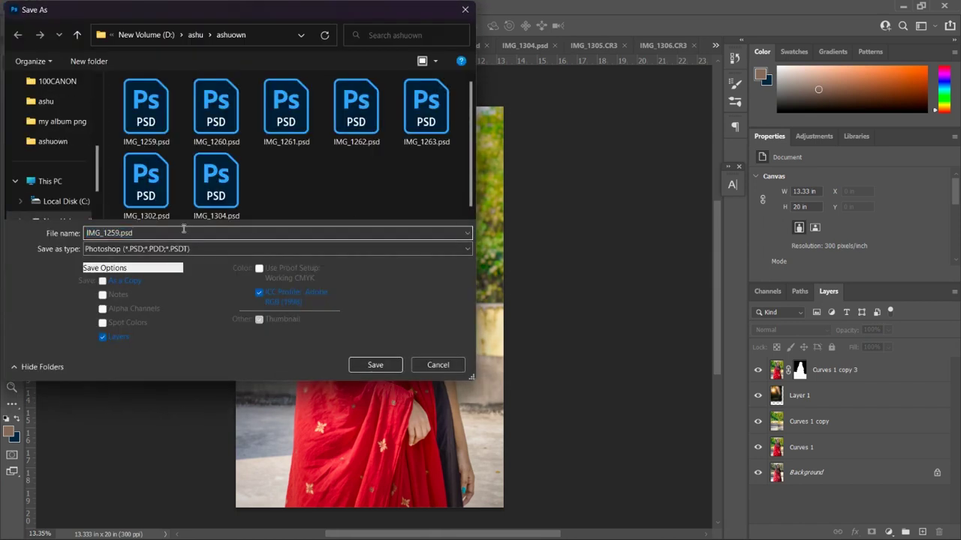
{"action": "key", "text": "BackSpace"}
{"action": "type", "text": "ashu"}
{"action": "left_click", "coordinate": [391, 368]}
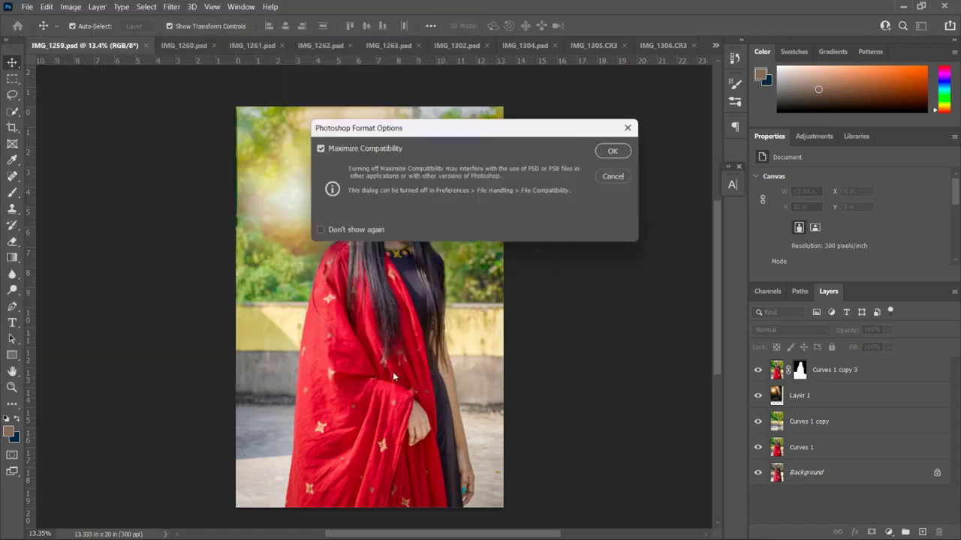
{"action": "left_click", "coordinate": [623, 150]}
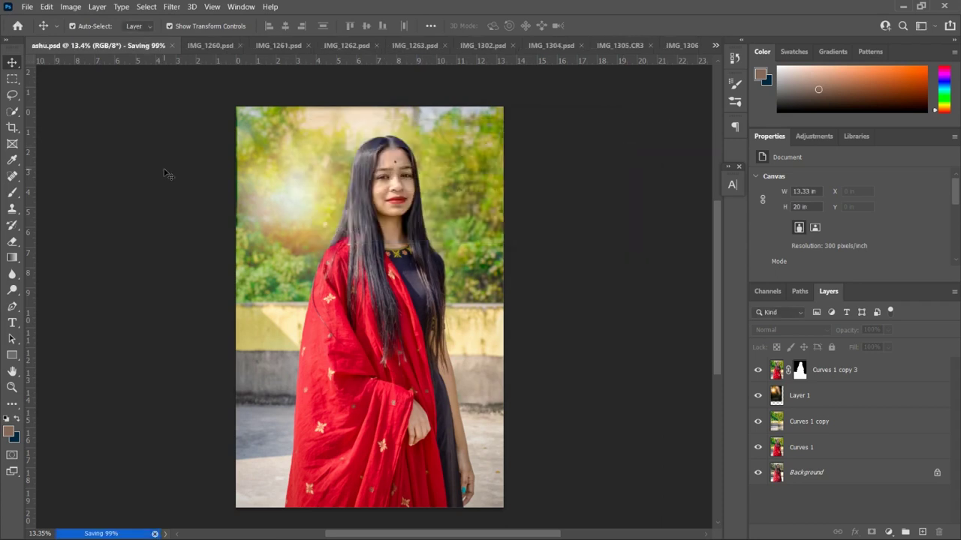
Save a JPEG version of the portrait as ashu.jpg in the ashuown folder at quality 9
{"action": "left_click", "coordinate": [27, 7]}
{"action": "left_click", "coordinate": [46, 151]}
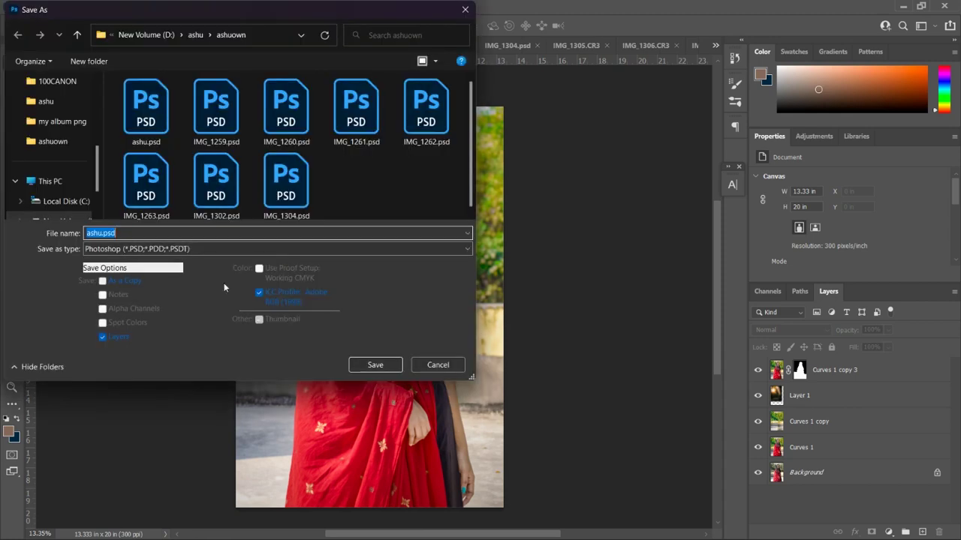
{"action": "left_click", "coordinate": [169, 251]}
{"action": "left_click", "coordinate": [169, 342]}
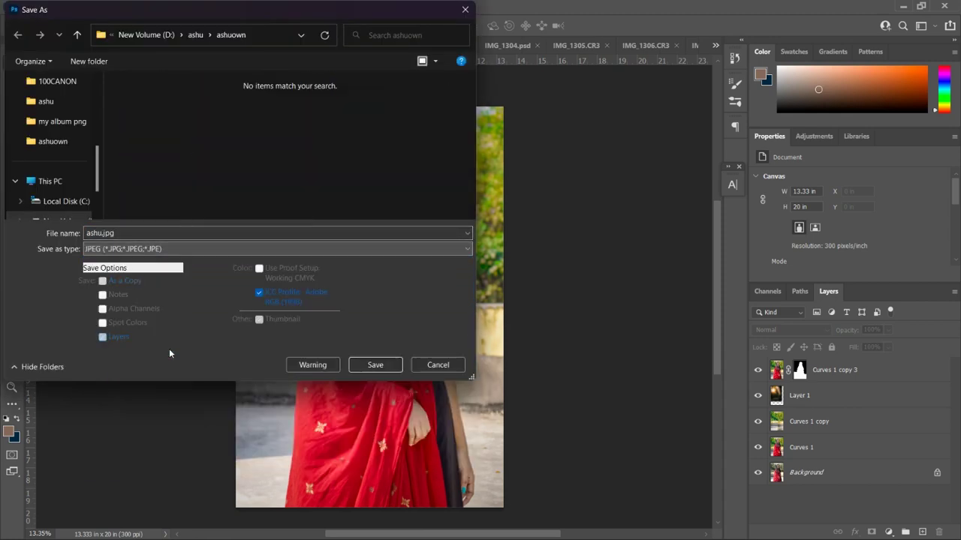
{"action": "left_click", "coordinate": [375, 366]}
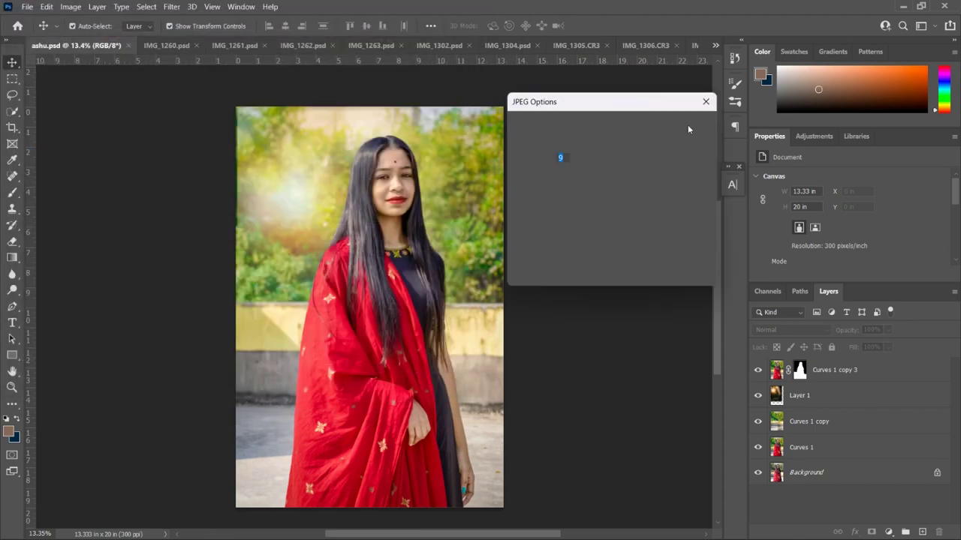
{"action": "left_click", "coordinate": [684, 125]}
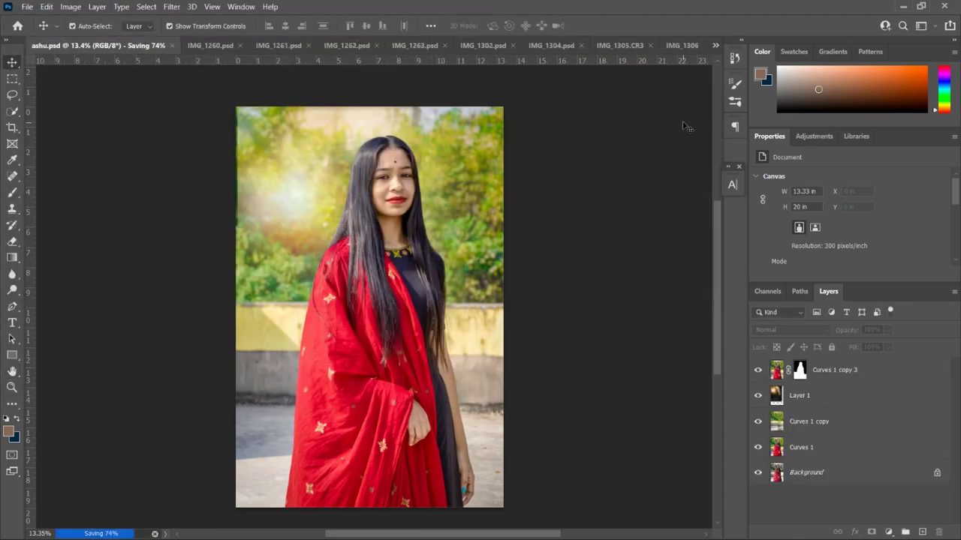